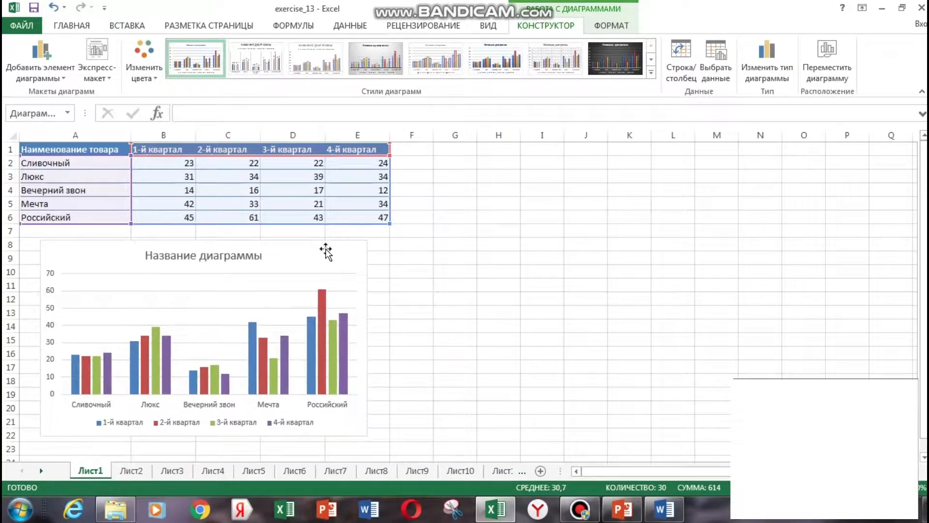
Step: On sheet Лист2, insert a 2-D stacked column chart from the third- and fourth-quarter values in D2:E6
drag(325, 249, 326, 248)
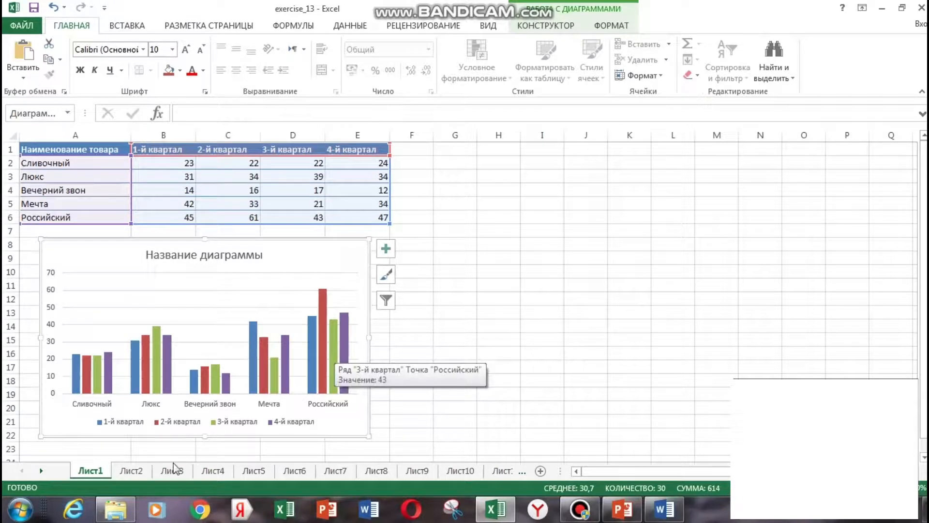
click(133, 471)
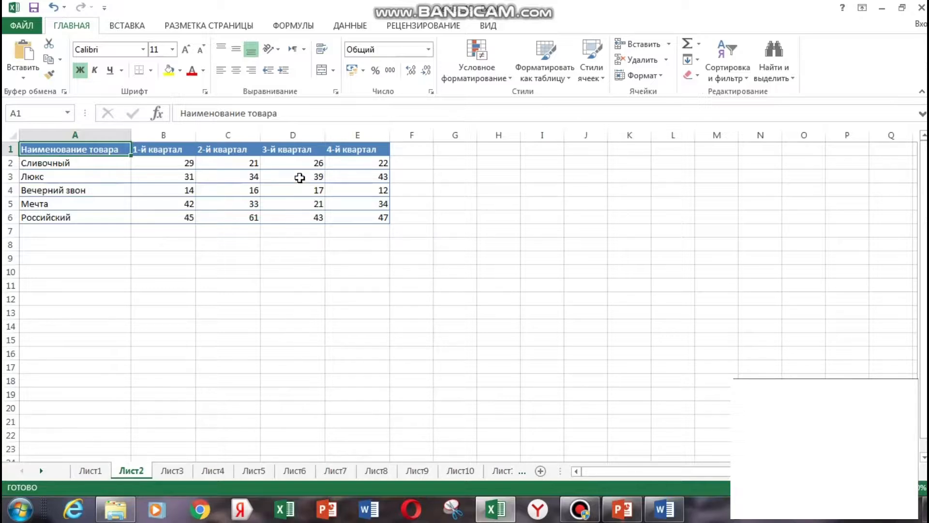
drag(298, 166, 348, 219)
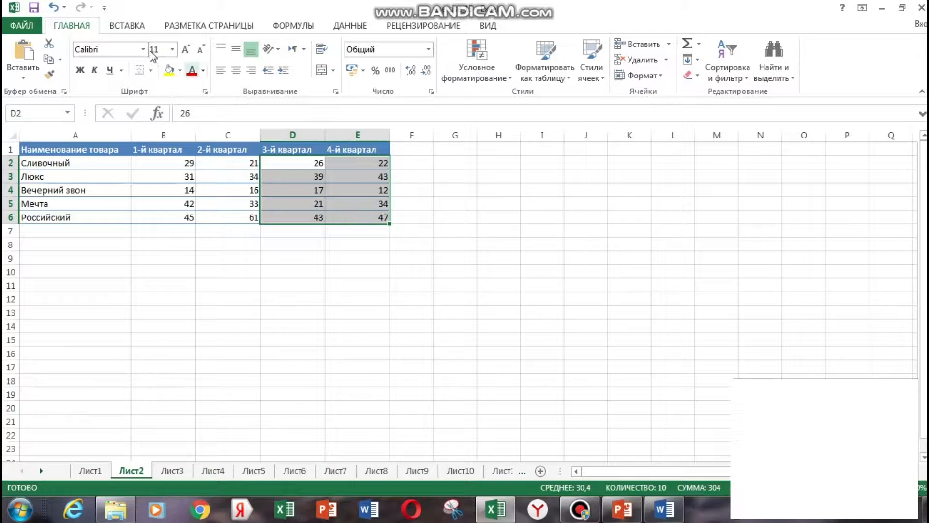
click(128, 26)
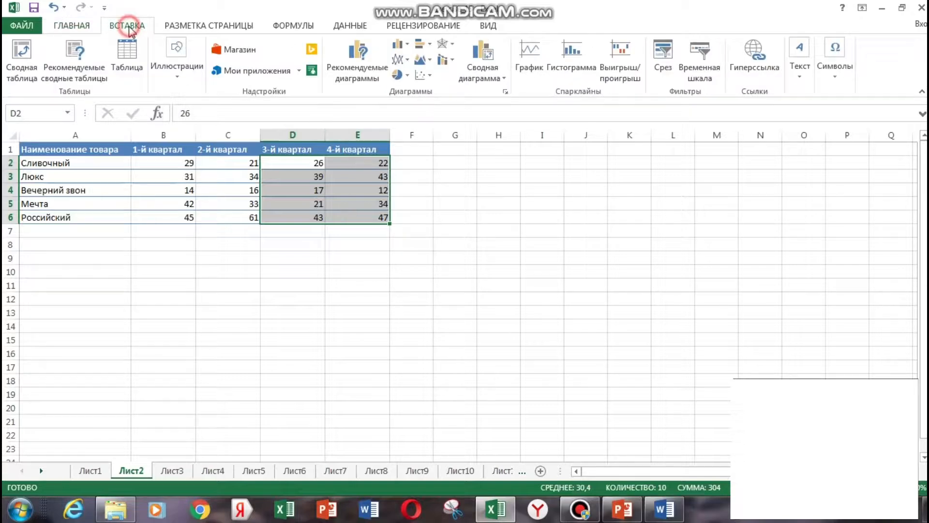
click(405, 45)
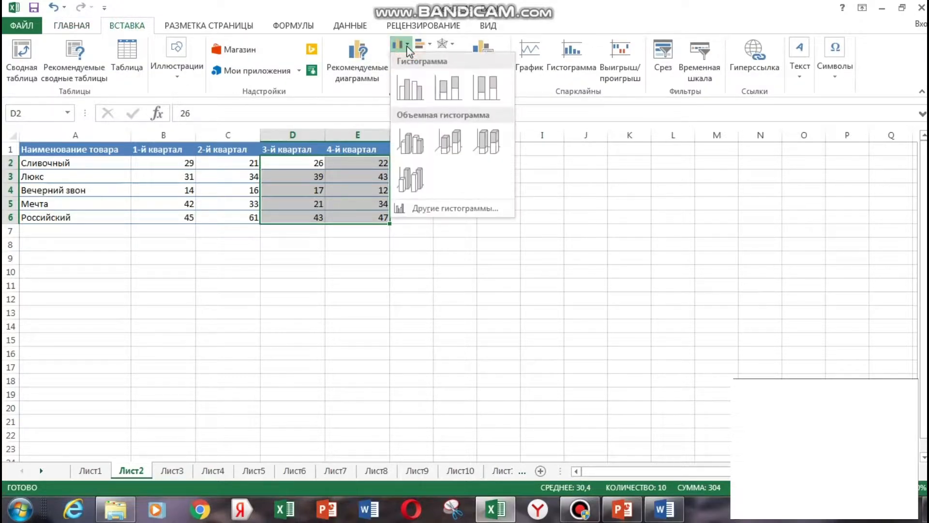
click(454, 98)
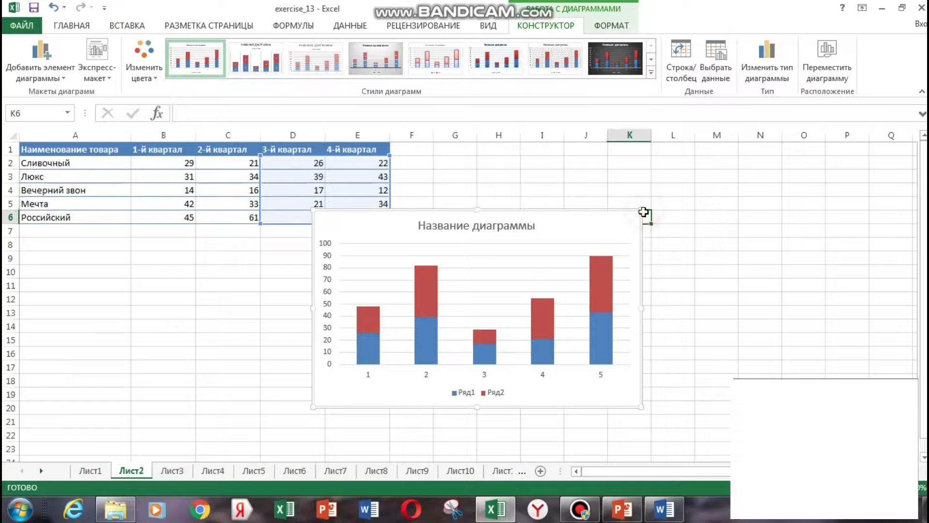
Step: Move the stacked column chart on Лист2 directly below the data table
click(628, 216)
click(618, 220)
drag(618, 220, 351, 255)
key(F12)
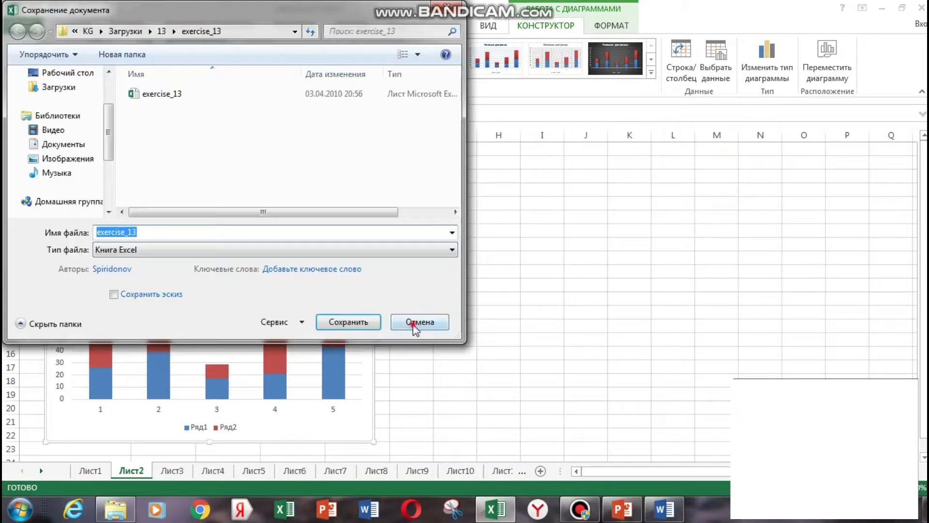
click(413, 323)
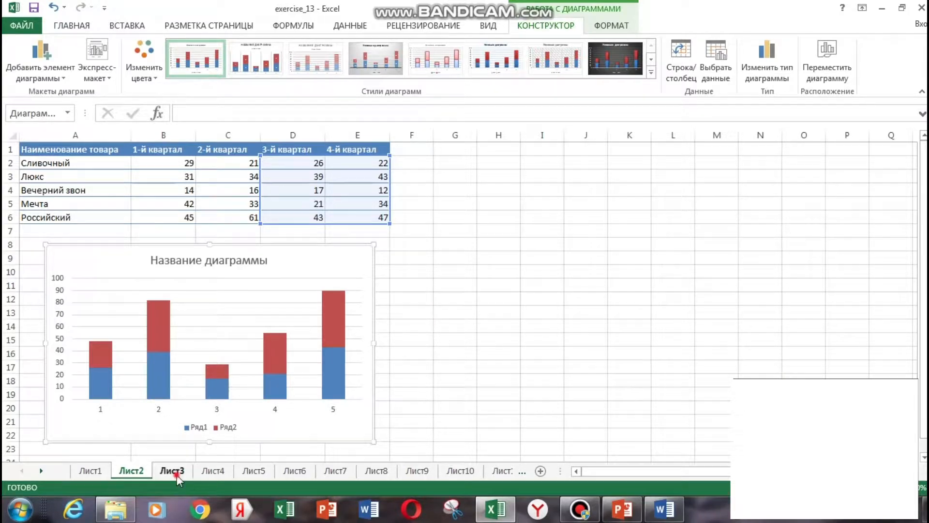
Step: On sheet Лист3, insert a 2-D pie chart from the 3-й квартал column D1:D6 and place it below the table
click(176, 471)
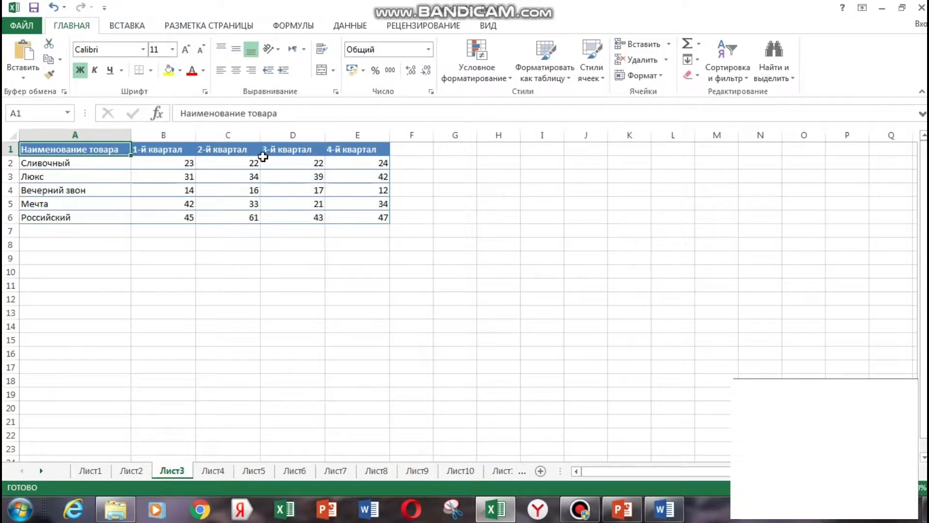
drag(274, 150, 288, 211)
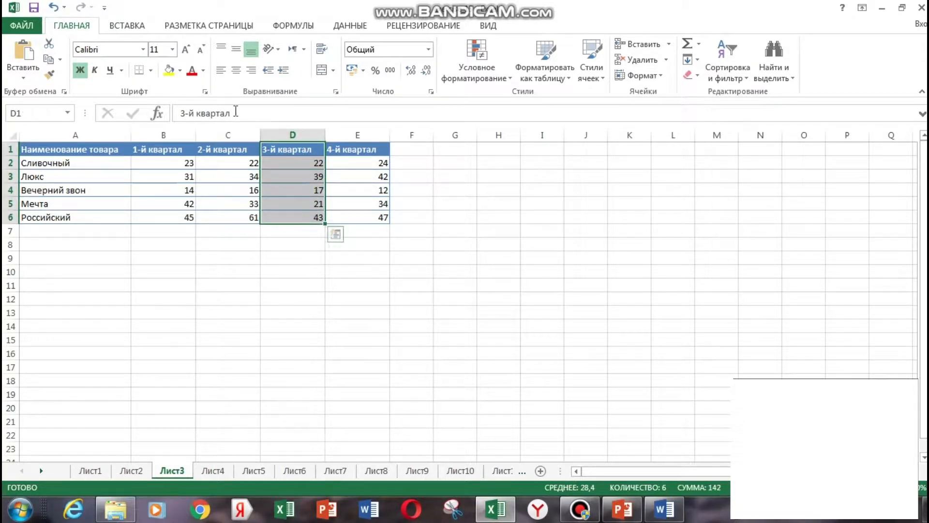
click(128, 26)
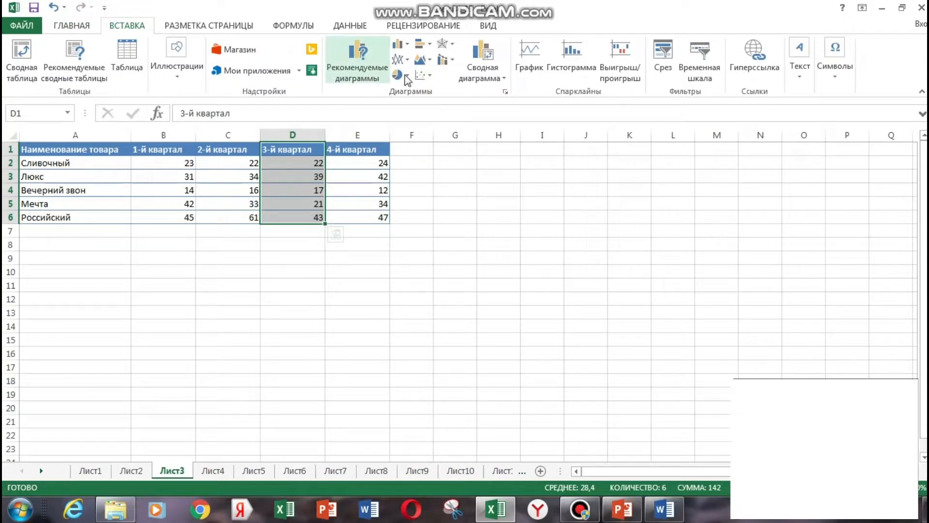
click(406, 75)
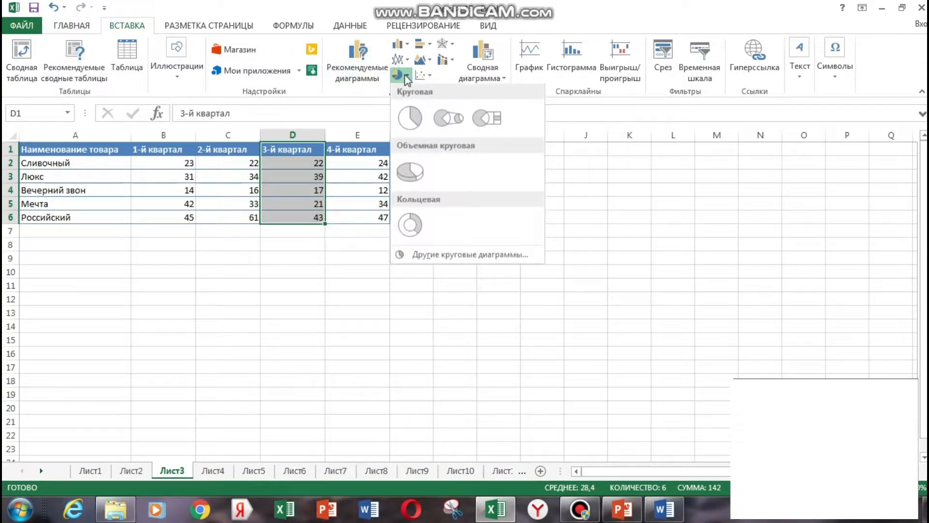
click(411, 118)
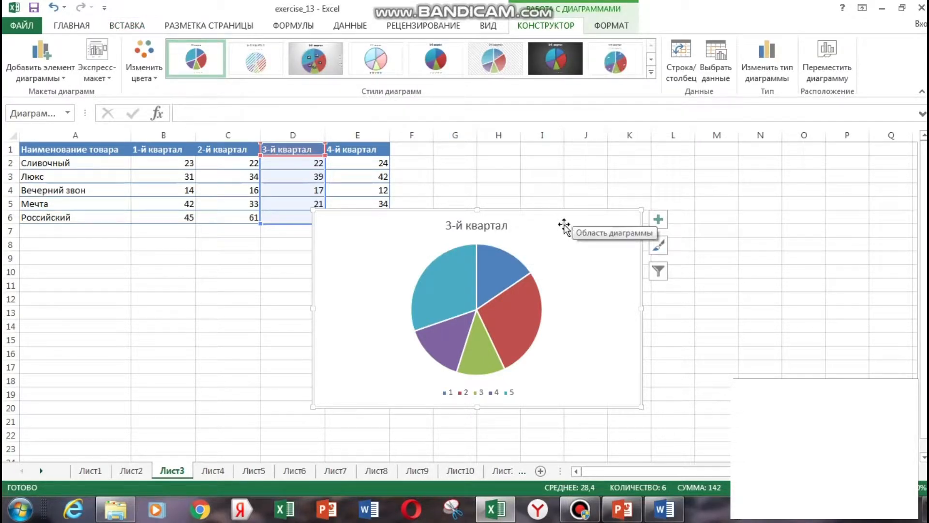
drag(595, 245, 288, 258)
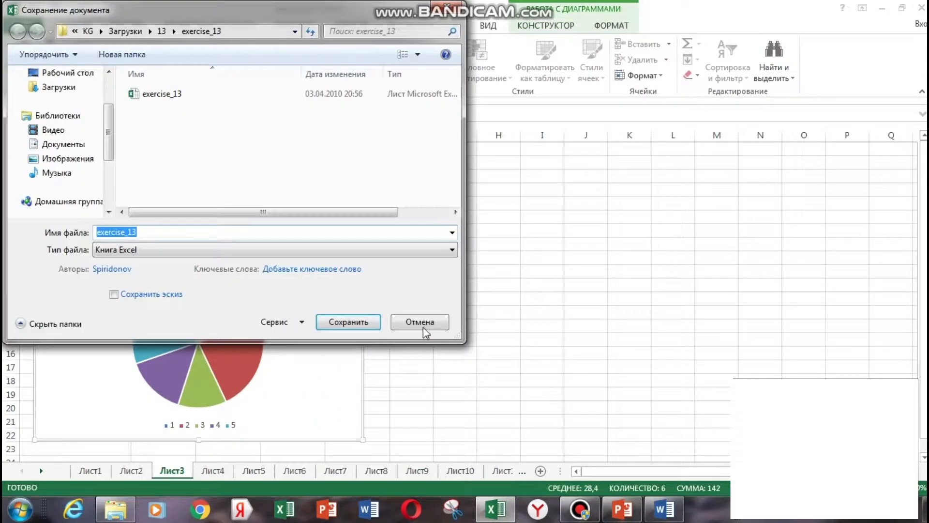
click(423, 324)
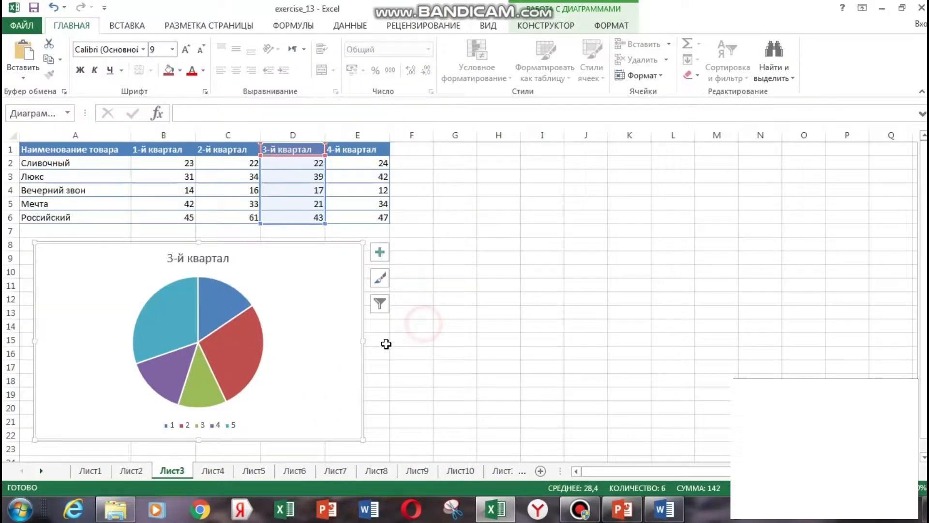
Step: On sheet Лист4, insert a line chart from the Люкс row A3:E3 and place it below the table
click(214, 470)
click(66, 177)
drag(95, 174, 359, 179)
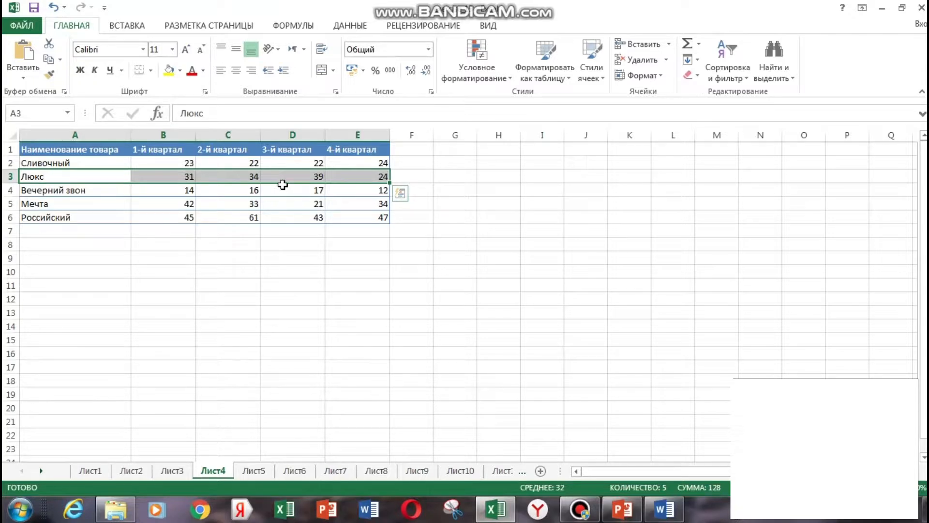
click(137, 28)
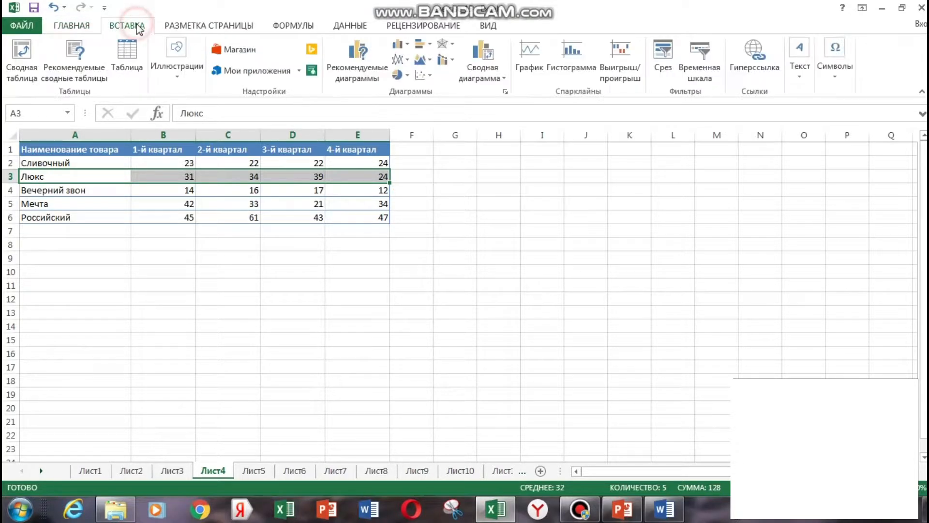
click(400, 59)
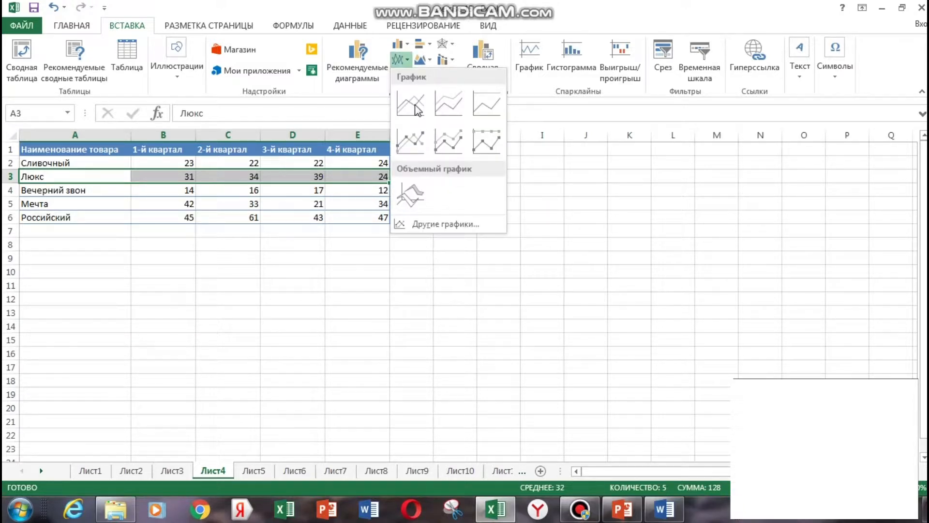
click(416, 109)
click(545, 255)
drag(497, 270, 310, 247)
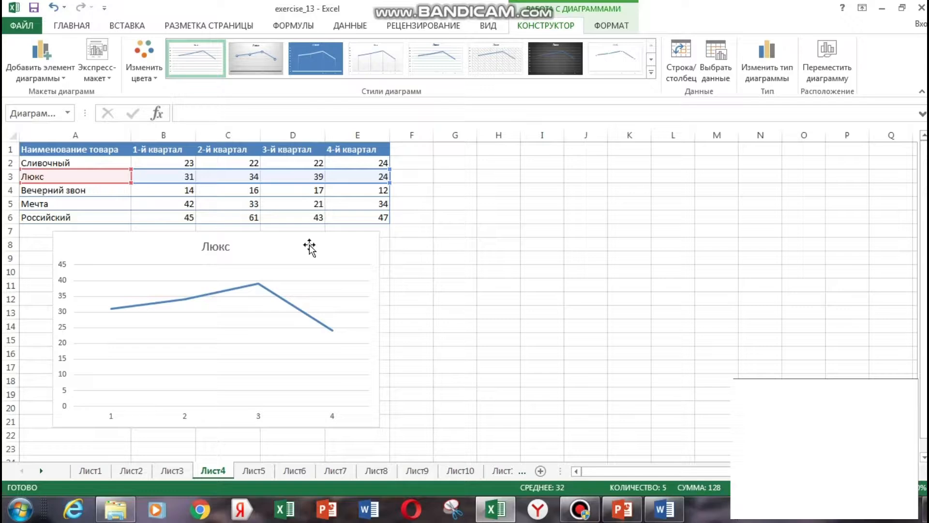
Step: Try to switch the pie chart on Лист6 to the 2-й квартал data, using A1:A6 and C1:C6 as its source
click(253, 470)
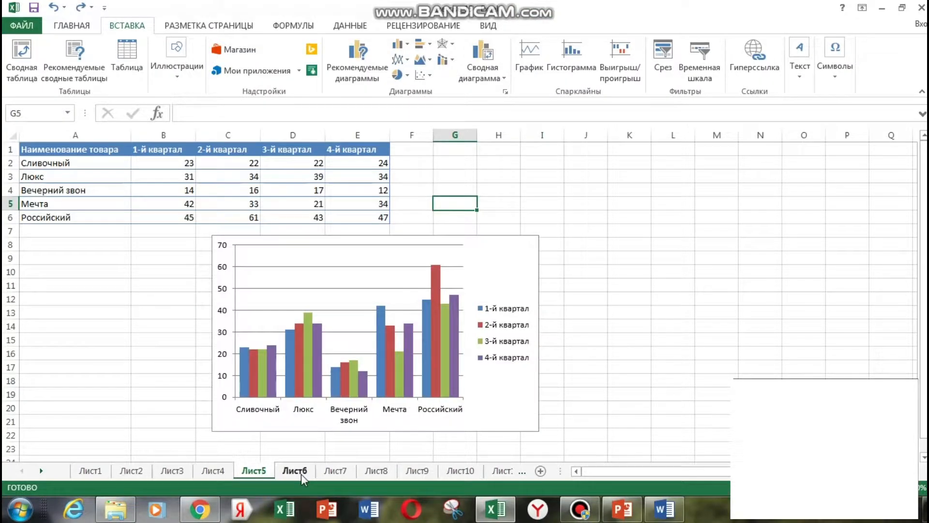
click(295, 470)
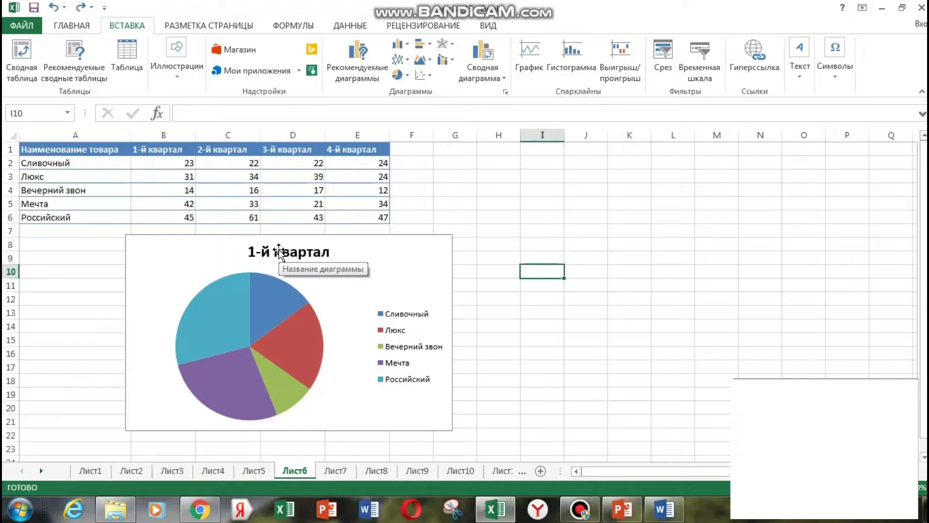
right_click(325, 259)
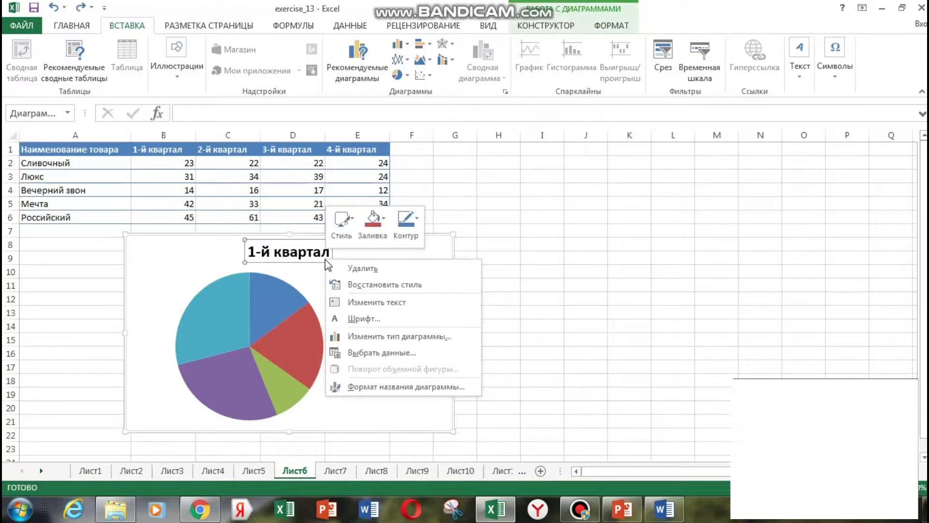
click(205, 250)
click(383, 248)
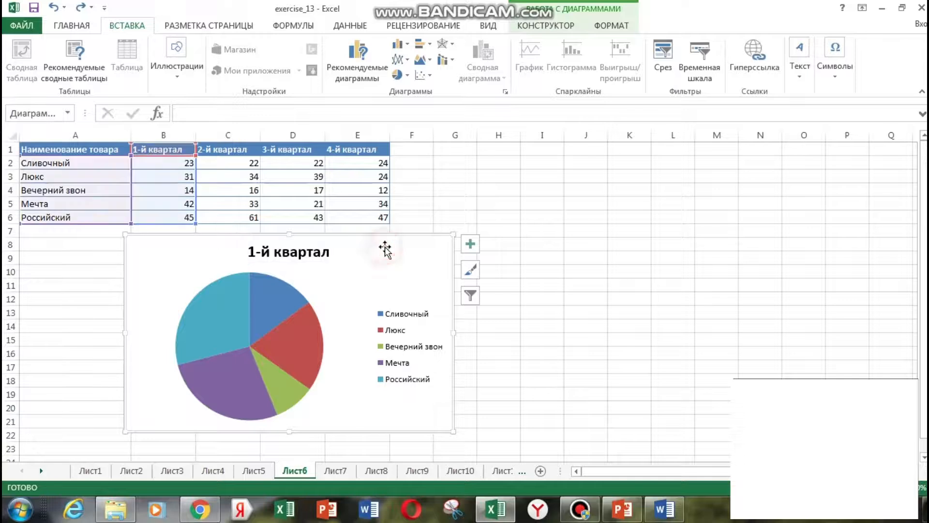
right_click(401, 251)
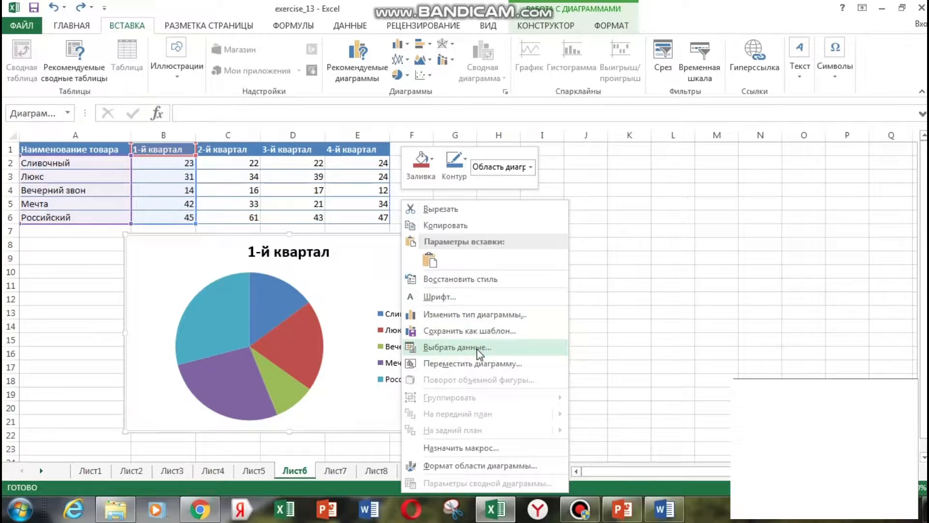
click(457, 347)
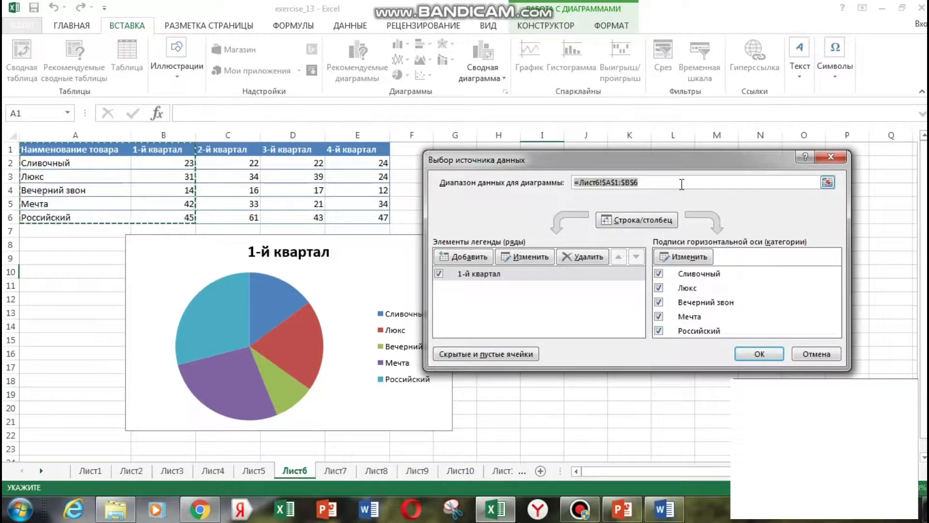
click(438, 274)
drag(648, 181, 574, 182)
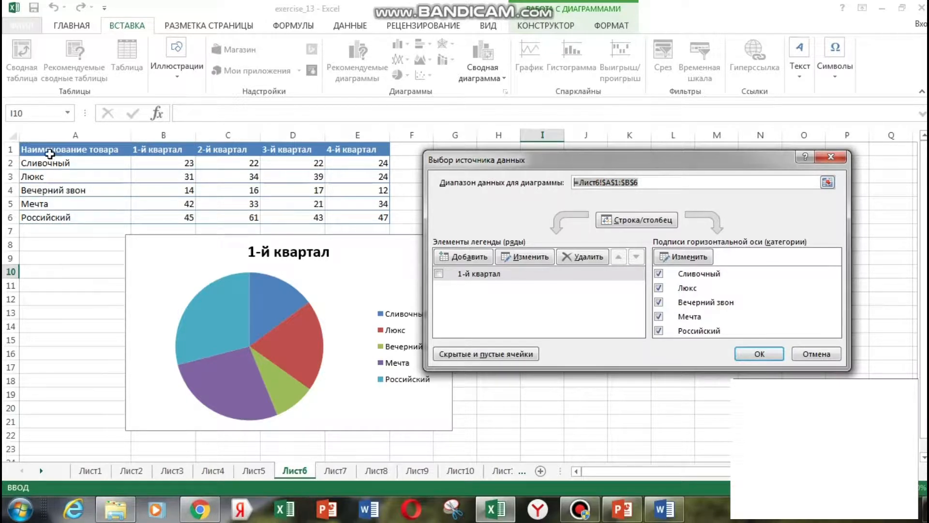
drag(47, 151, 58, 218)
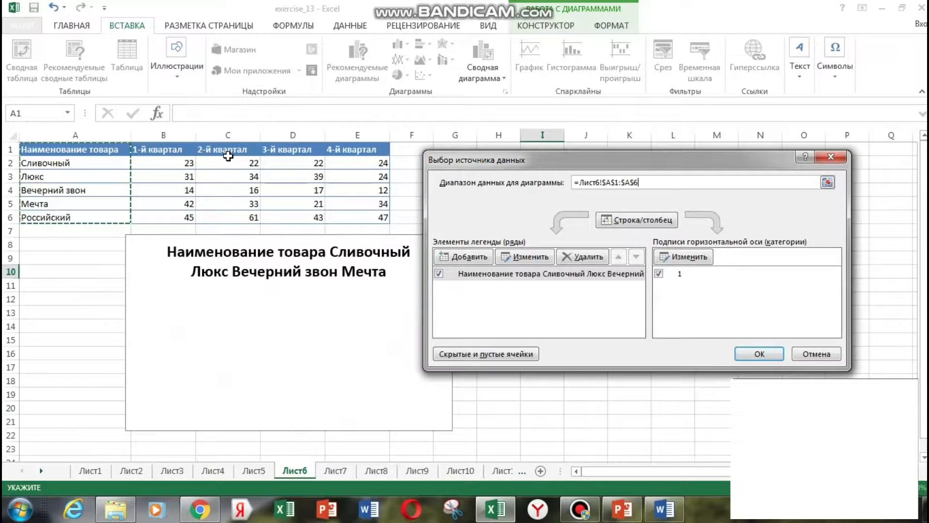
drag(216, 149, 227, 216)
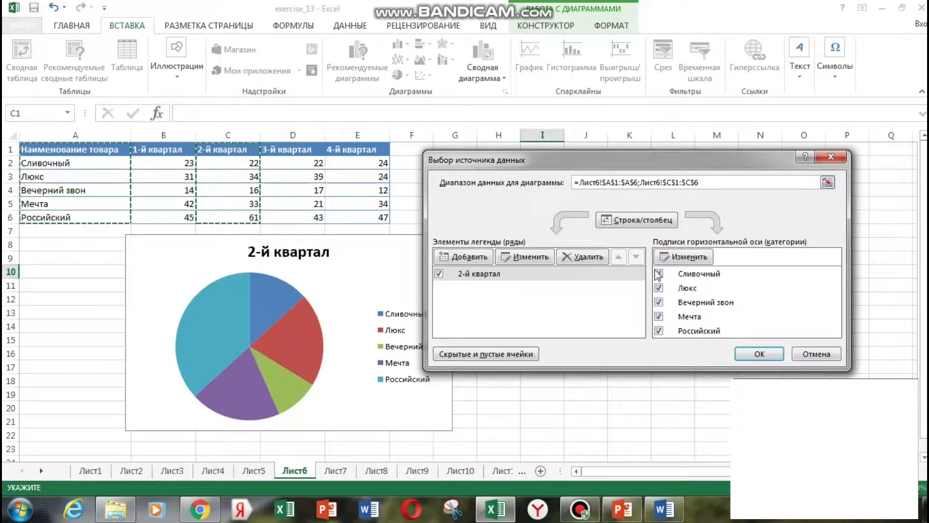
click(762, 354)
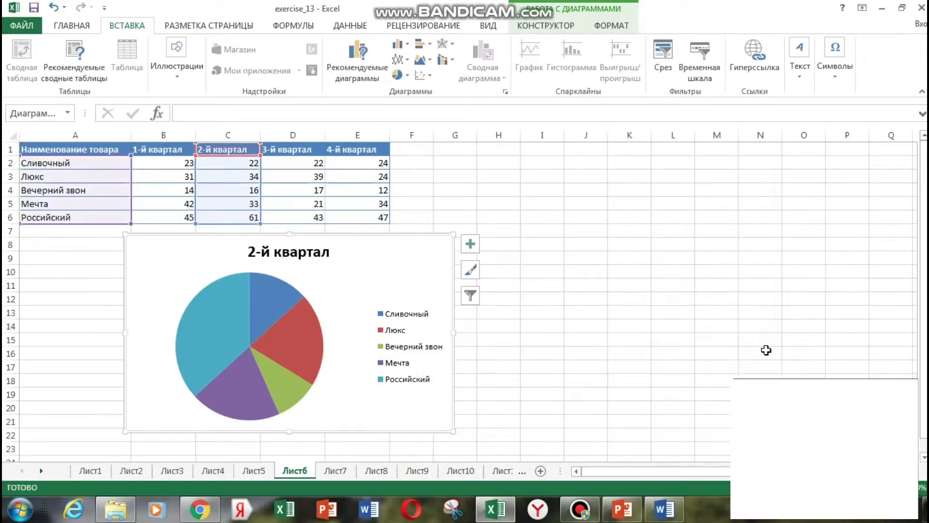
click(425, 198)
click(422, 322)
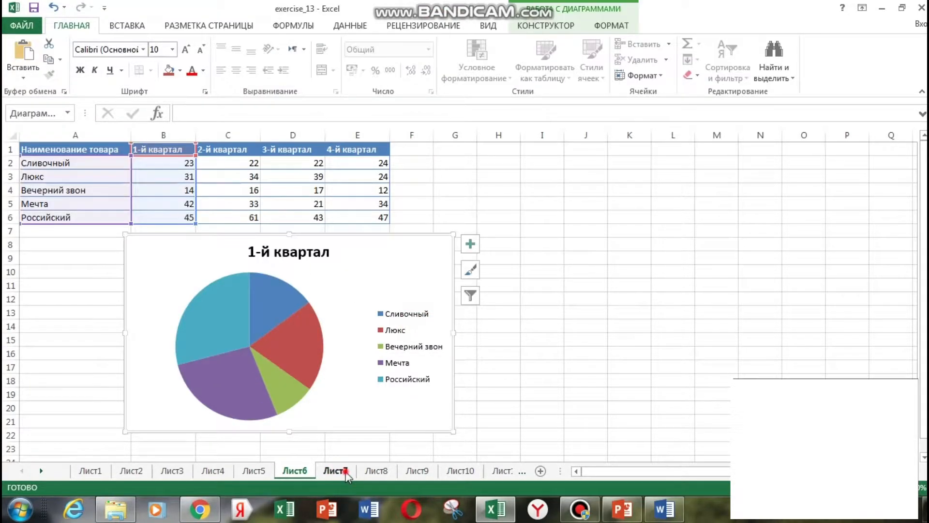
Step: On sheet Лист7, extend the column chart's data range to include the 3-й квартал and 4-й квартал columns
click(335, 471)
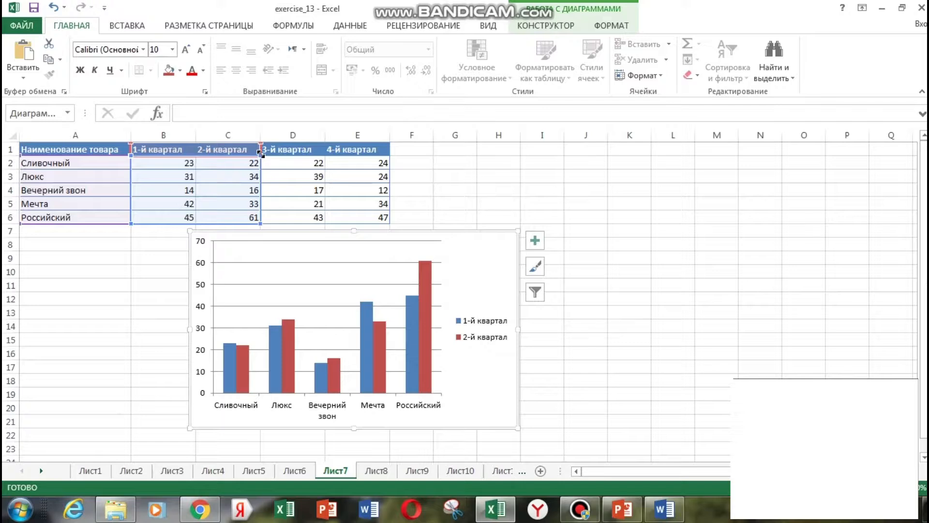
drag(261, 153, 261, 154)
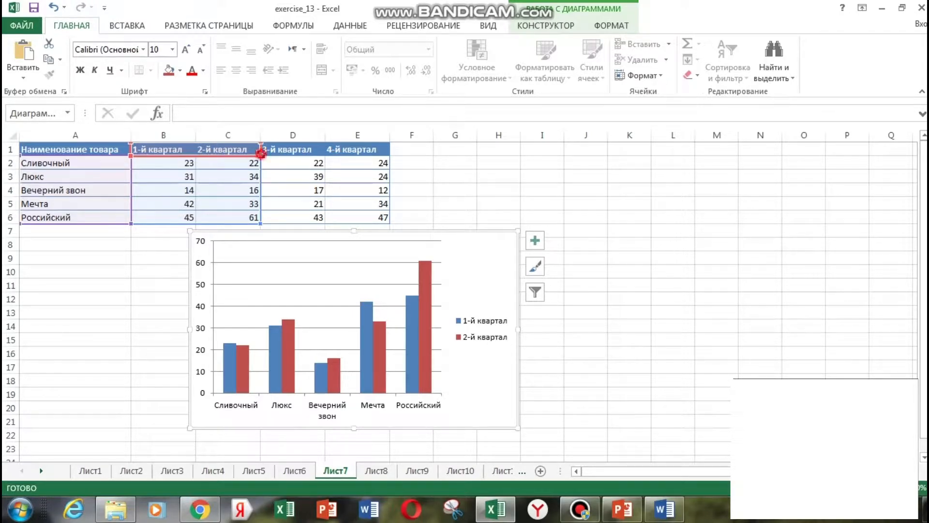
drag(261, 154, 372, 160)
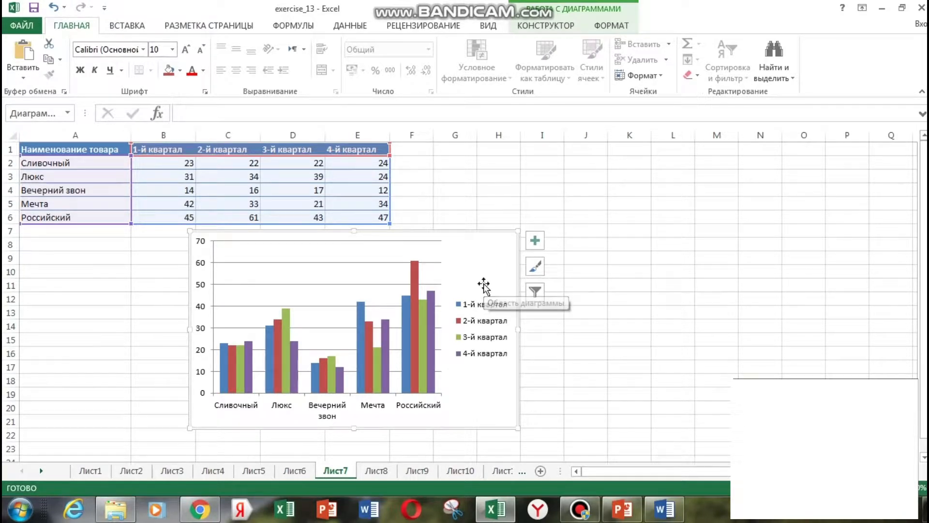
key(F12)
click(429, 322)
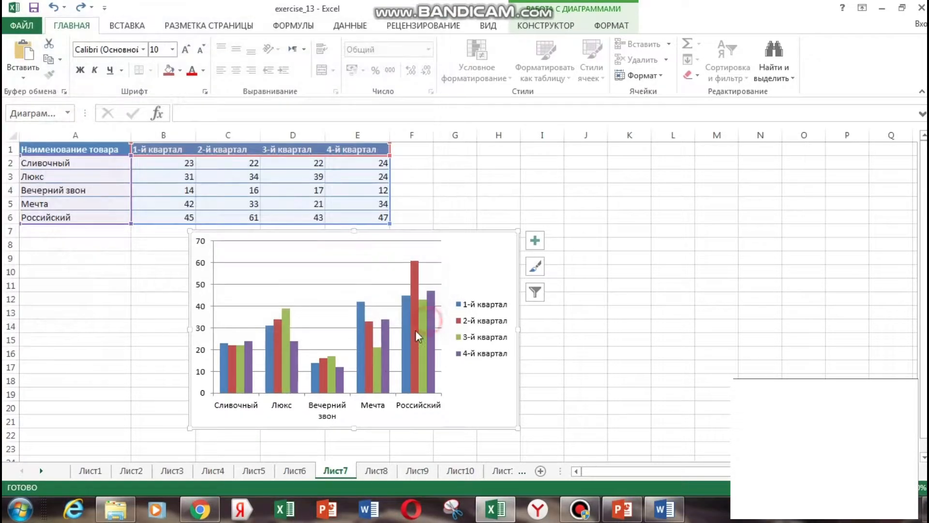
Step: On sheet Лист8, add only a horizontal axis title to the column chart, leaving the vertical axis title off
click(377, 470)
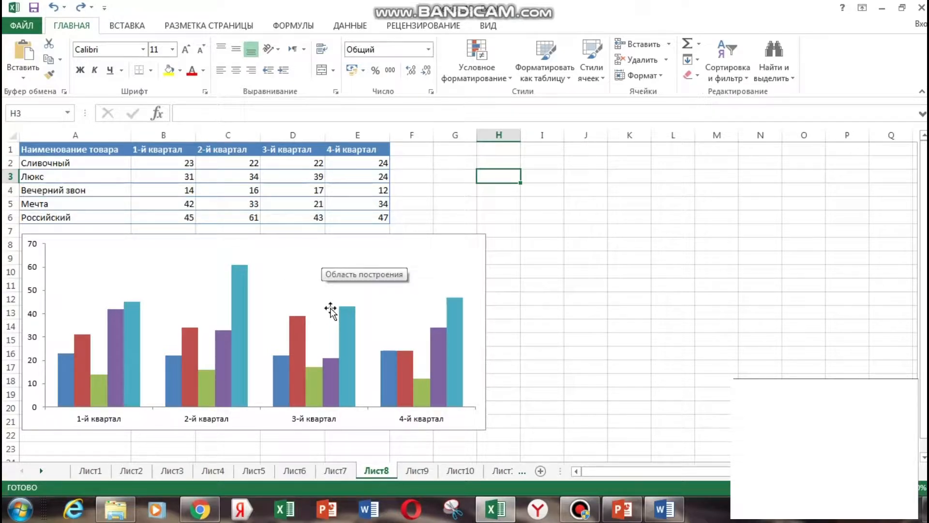
click(417, 259)
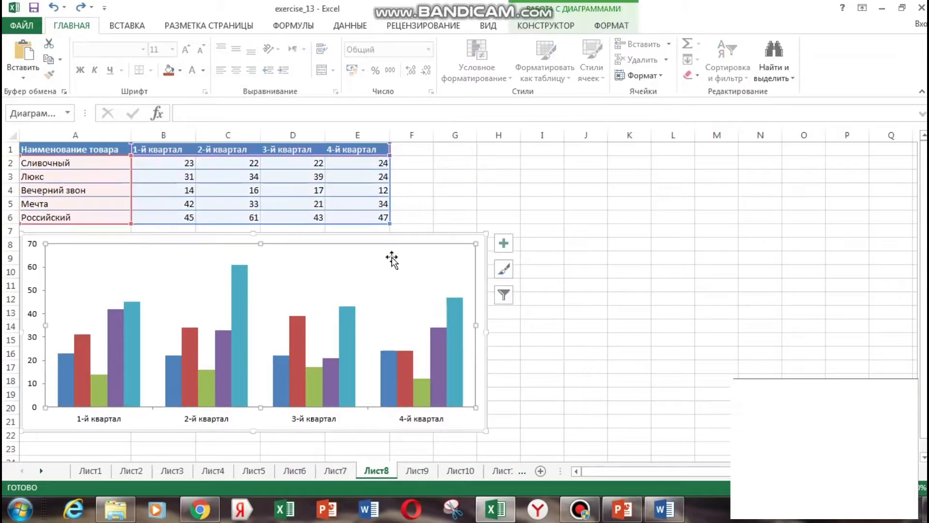
click(504, 244)
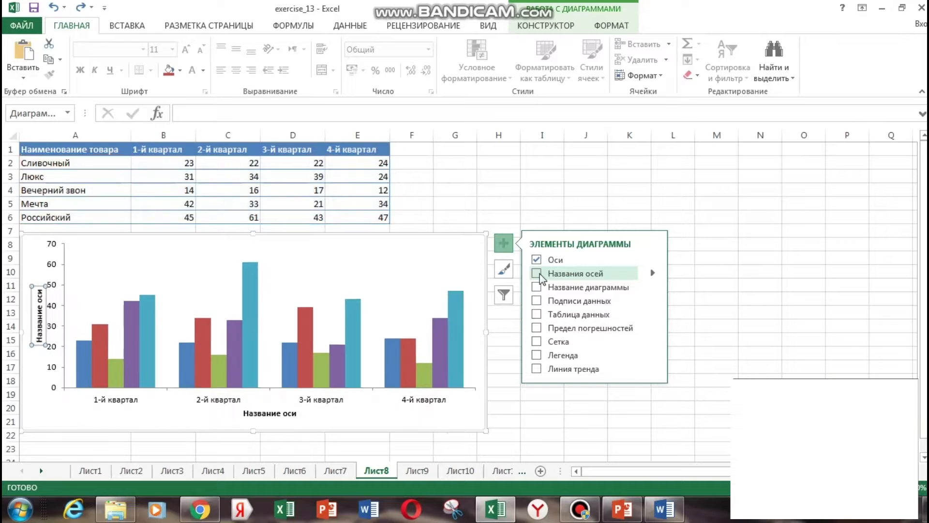
click(537, 273)
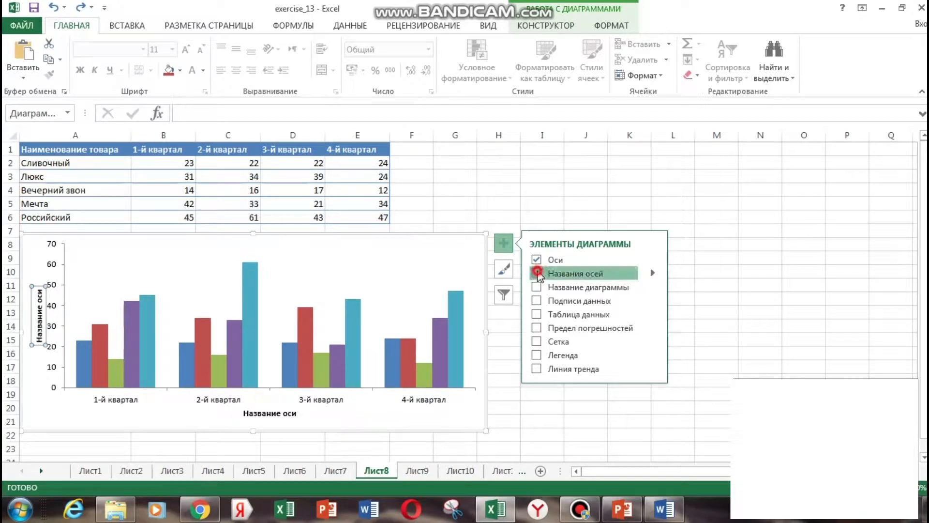
click(652, 273)
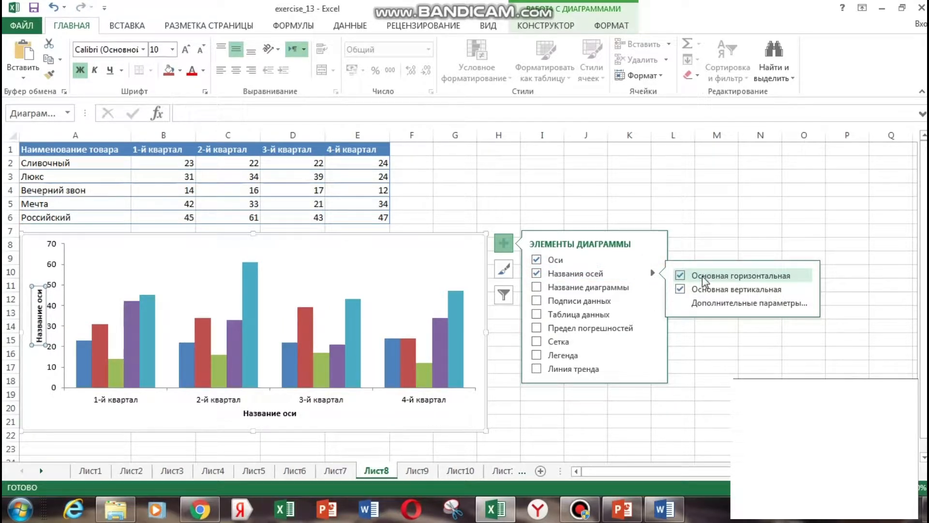
click(688, 289)
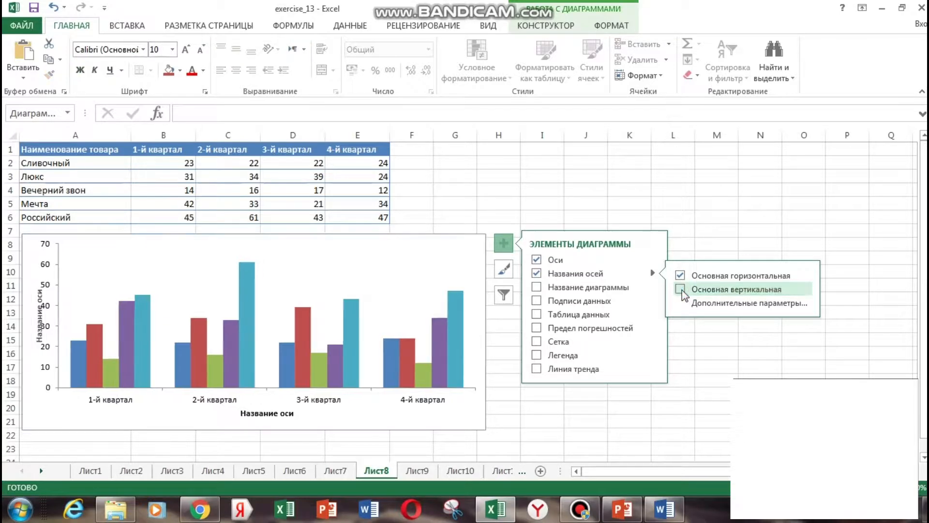
click(267, 412)
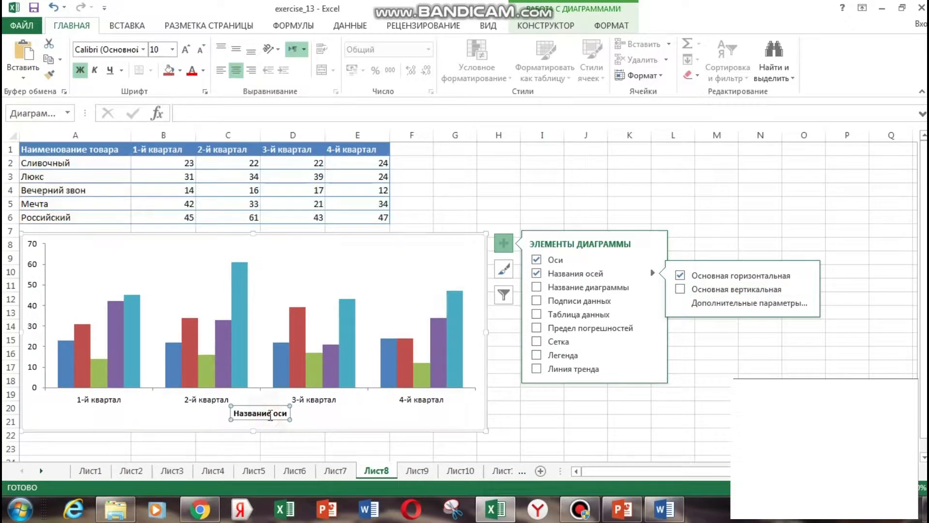
Step: Switch to the exercise instructions in Word, copy the title text Поставки 2007 from item 16, and return to the Excel workbook
click(663, 508)
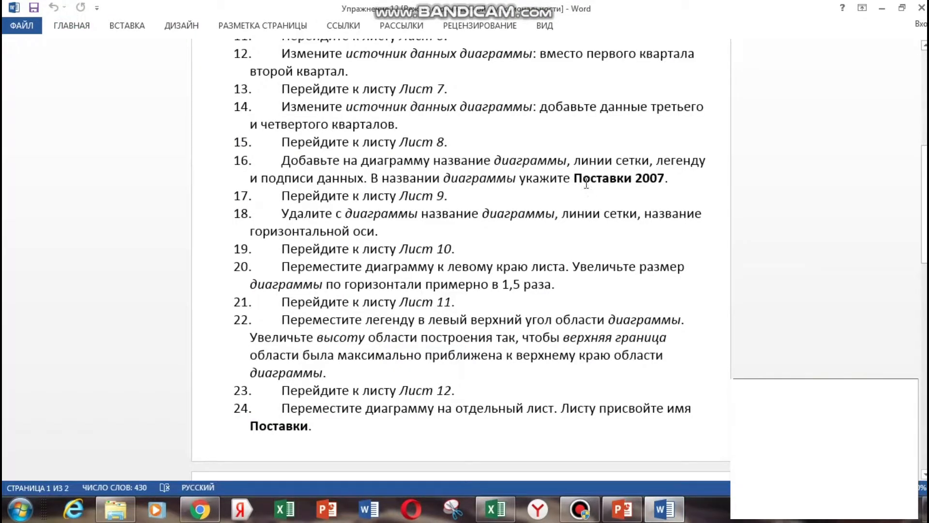
drag(576, 179, 660, 181)
key(ctrl+c)
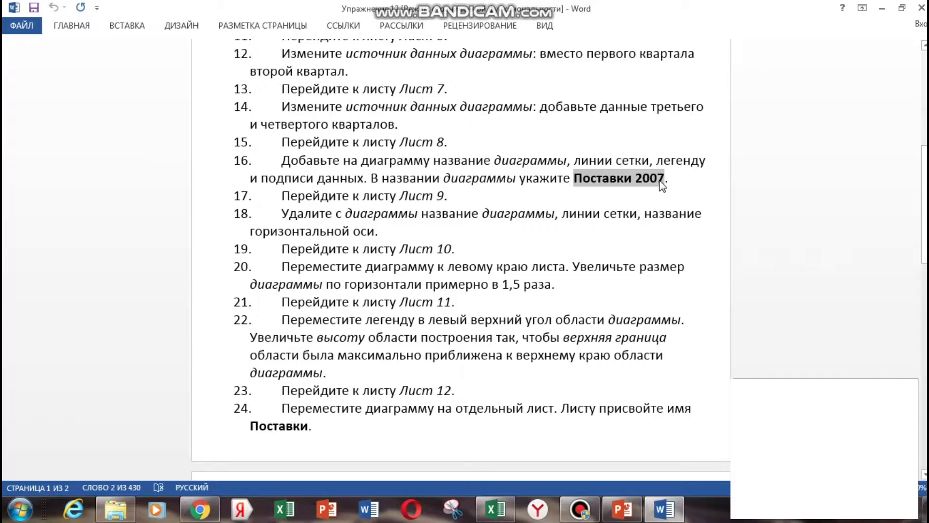
key(alt+Tab)
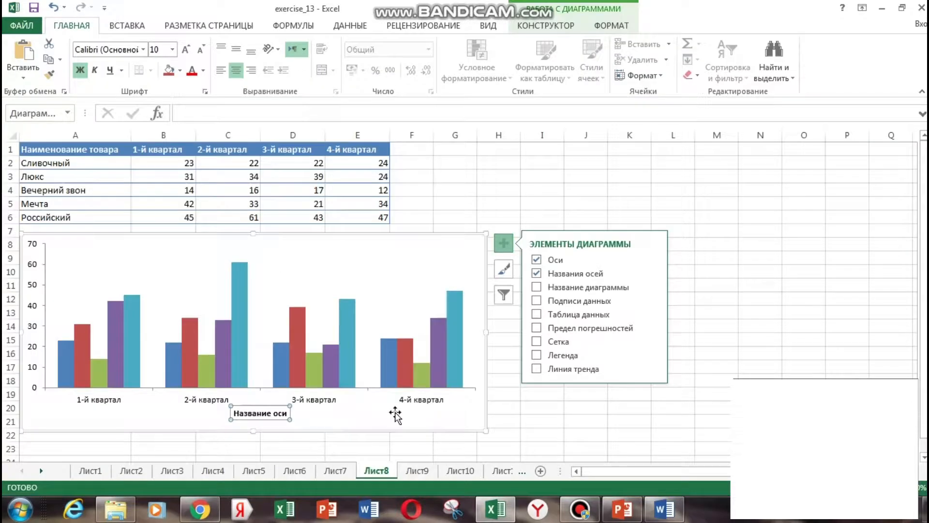
Step: Replace the horizontal axis title text with the copied Поставки 2007 and move it above the plot as the chart's heading
double_click(264, 412)
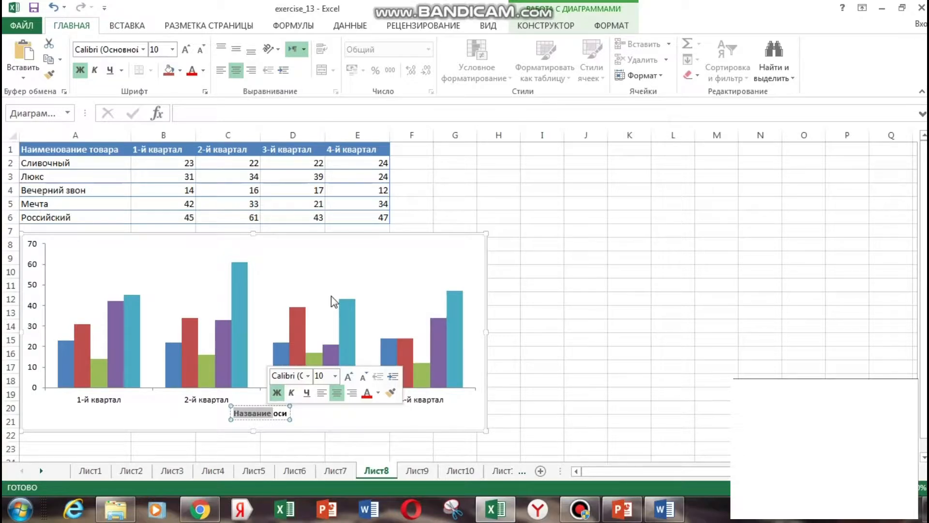
right_click(277, 416)
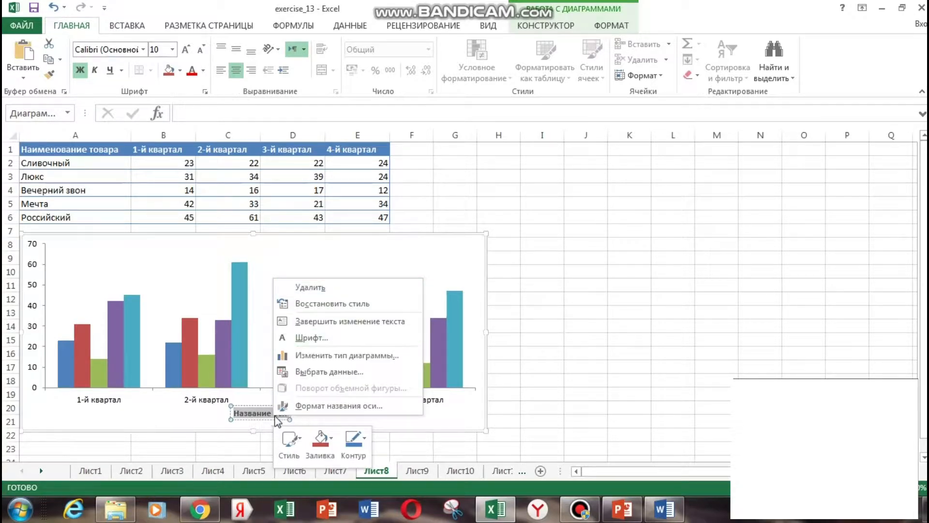
click(268, 414)
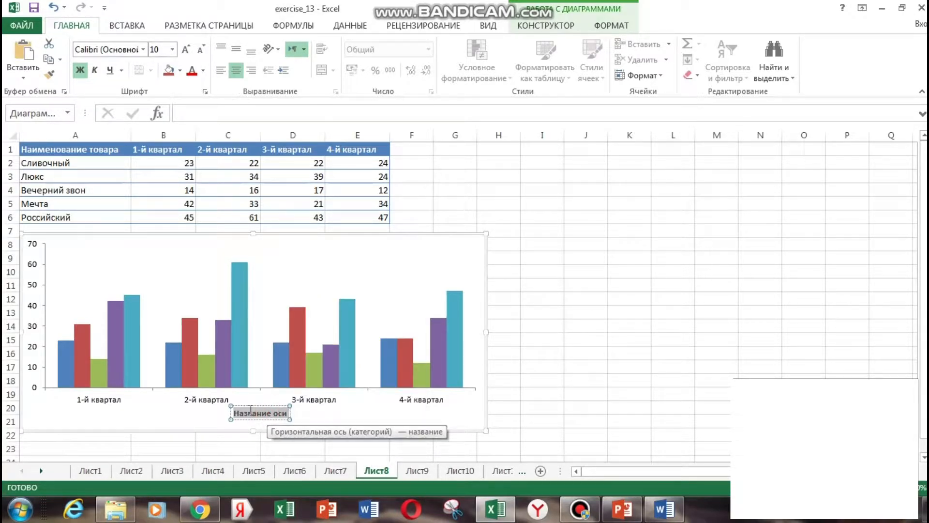
key(ctrl+v)
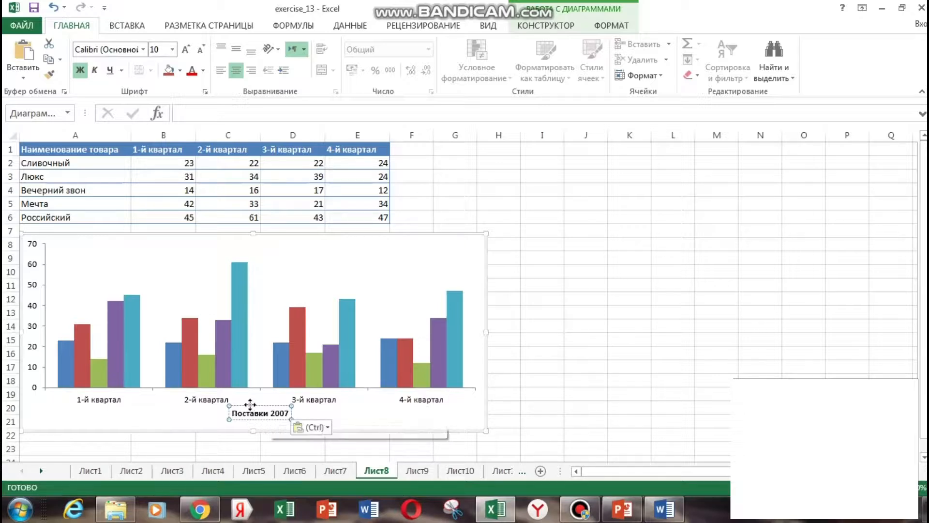
drag(251, 406, 249, 241)
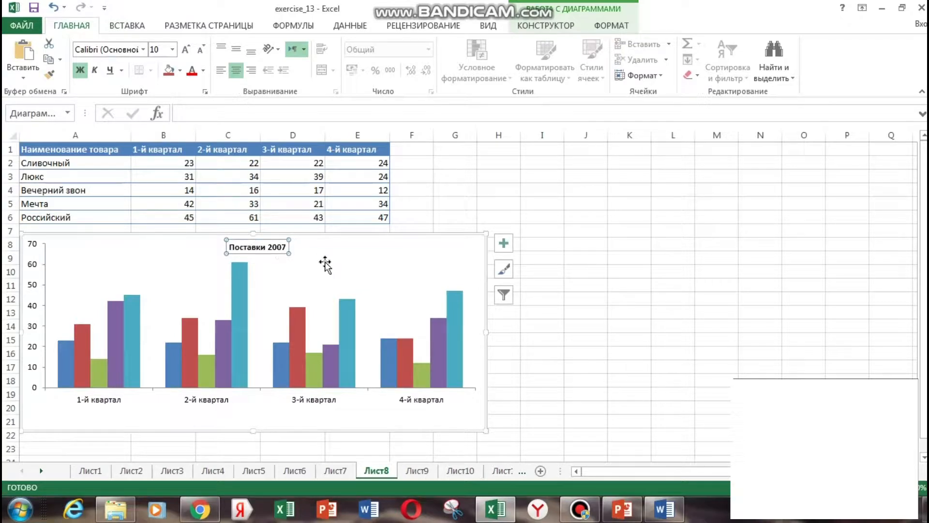
Step: Add data labels, gridlines and a legend to the column chart on Лист8
click(503, 243)
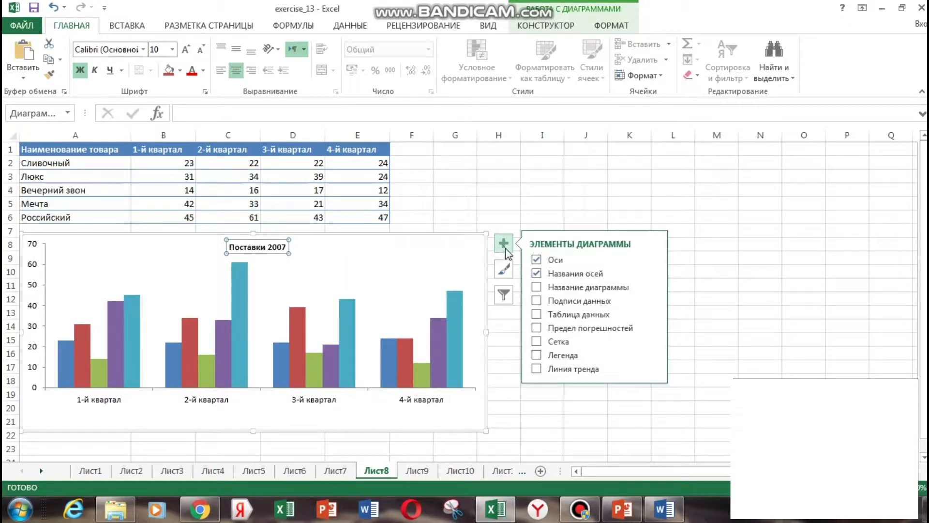
click(536, 301)
click(537, 301)
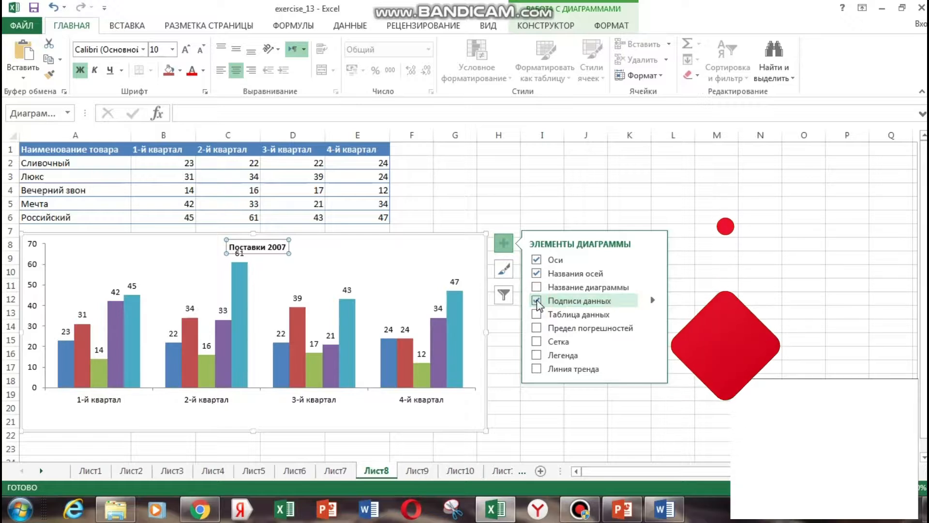
click(536, 341)
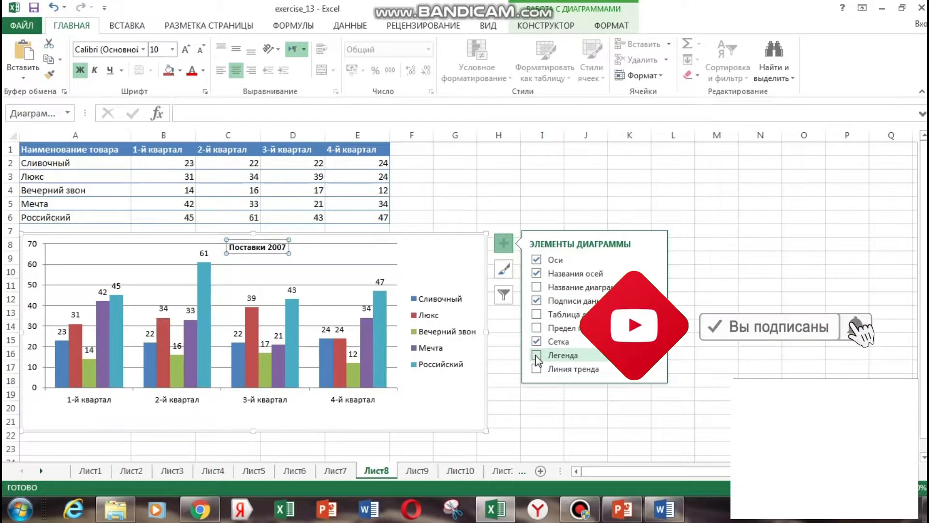
click(535, 355)
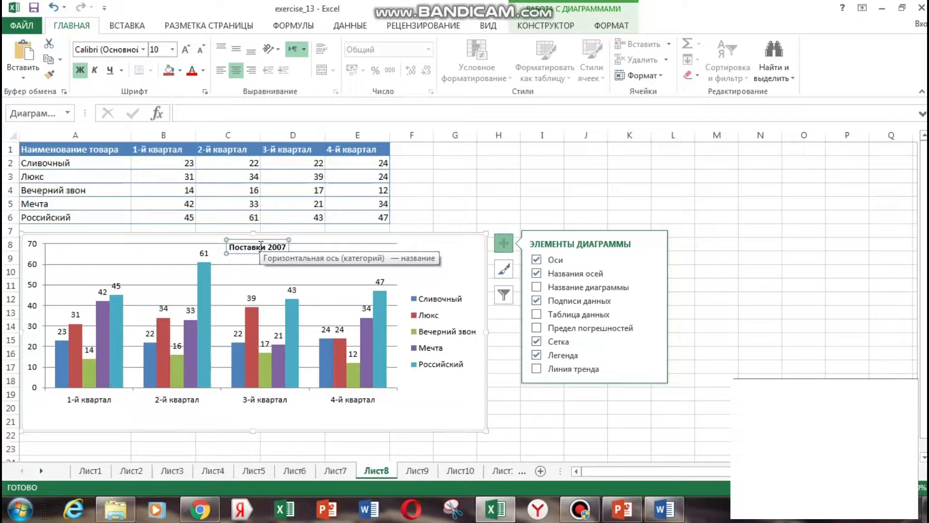
key(F12)
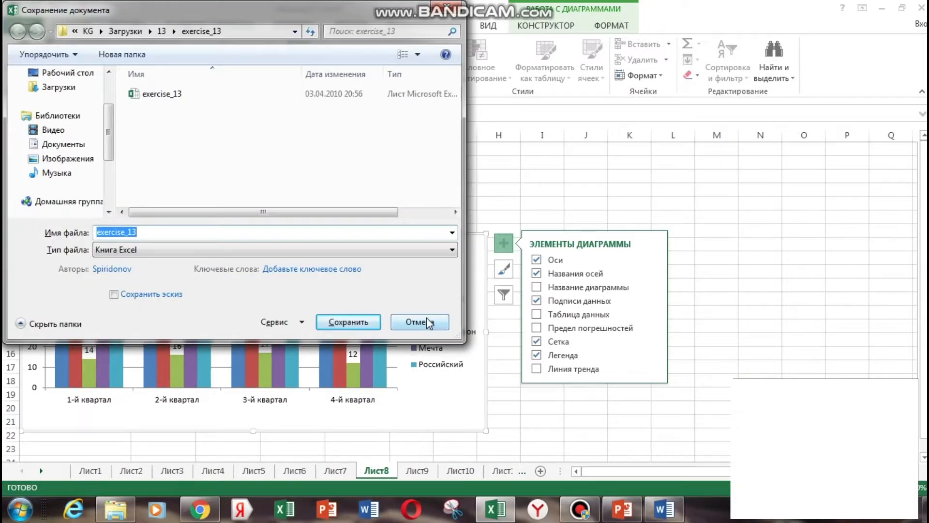
click(427, 322)
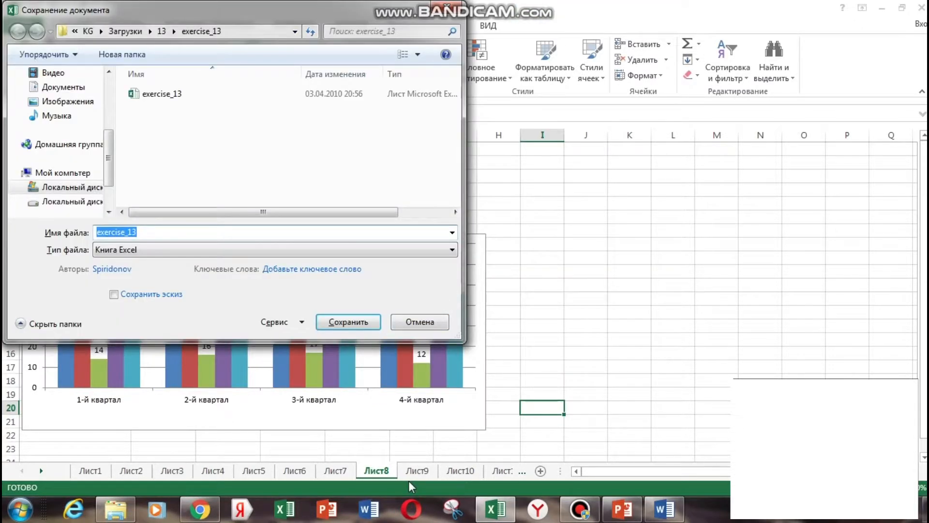
key(Escape)
Step: On sheet Лист9, remove the axes, axis titles, chart title, gridlines and legend from the Поставки товаров column chart
click(415, 472)
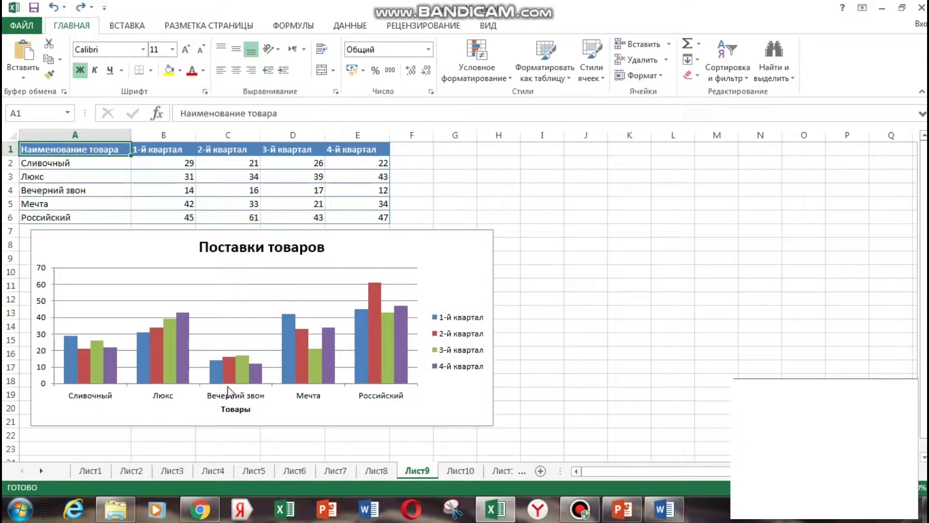
click(490, 235)
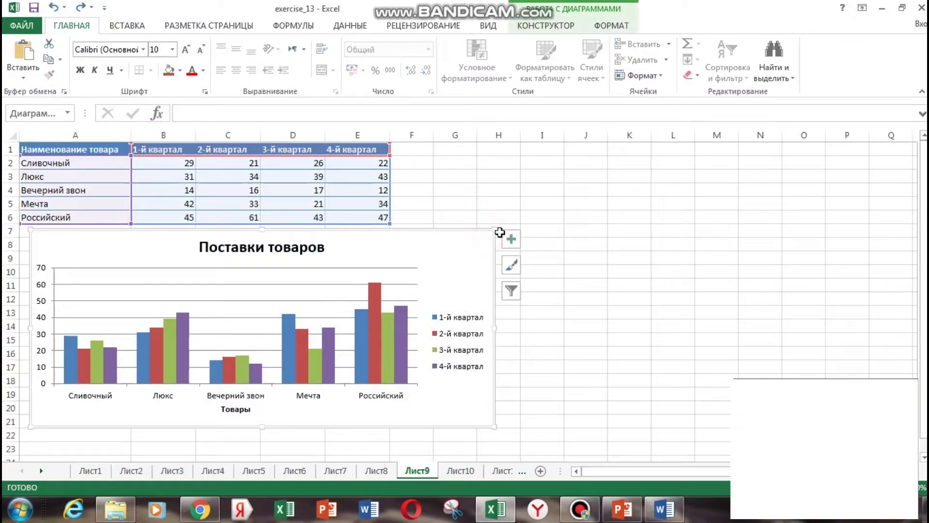
click(511, 239)
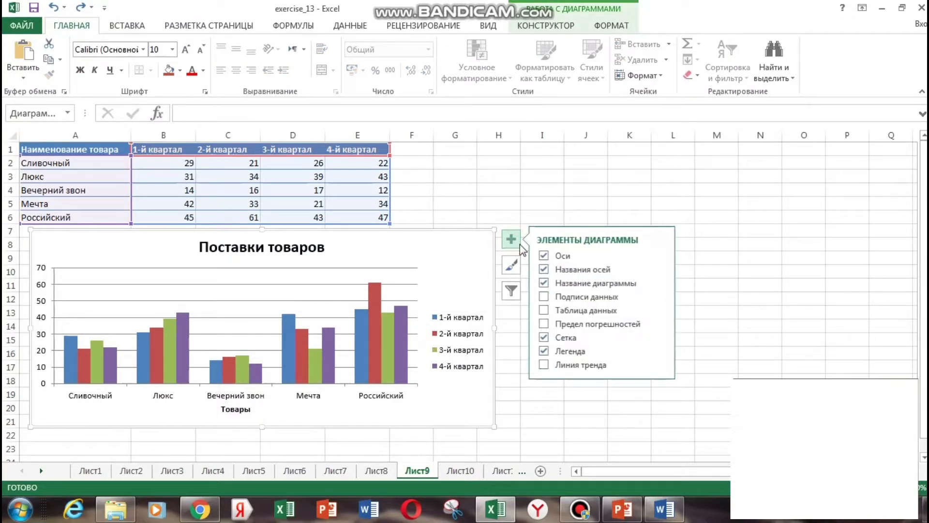
click(544, 256)
click(544, 269)
click(544, 282)
click(544, 337)
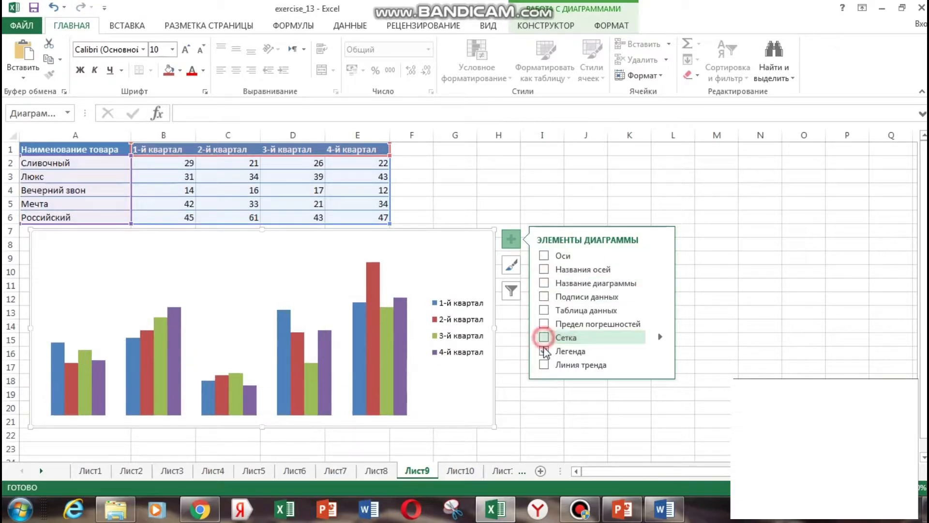
click(544, 350)
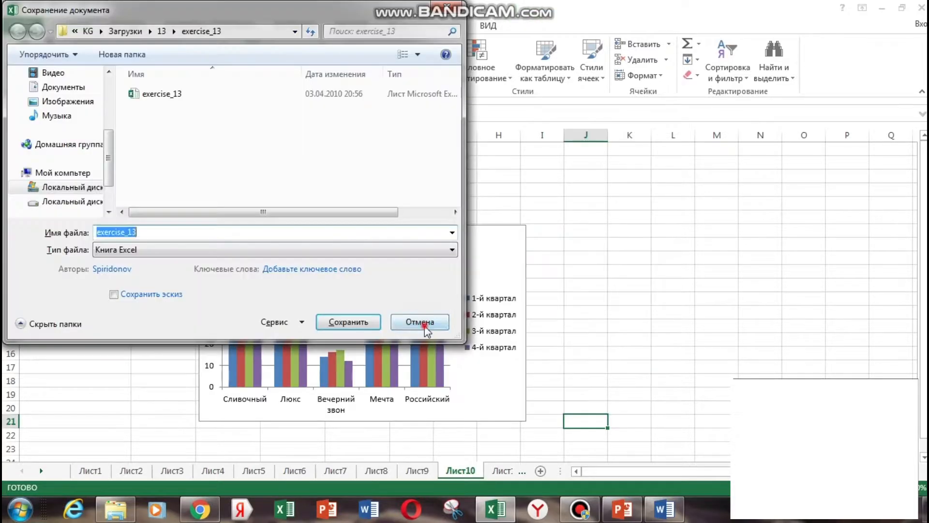
Step: On sheet Лист10, move the column chart beside the table and enlarge it to span about columns F to Q, down to row 20
click(427, 321)
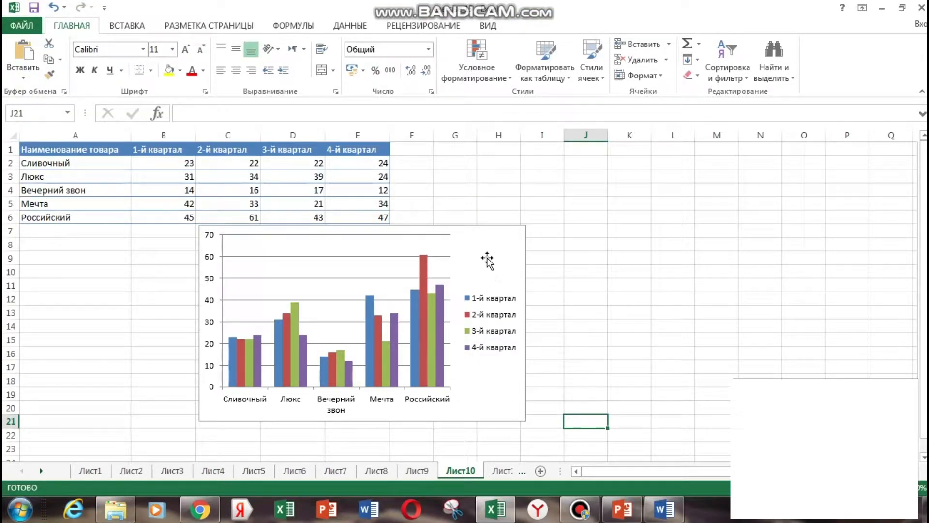
drag(479, 244, 685, 162)
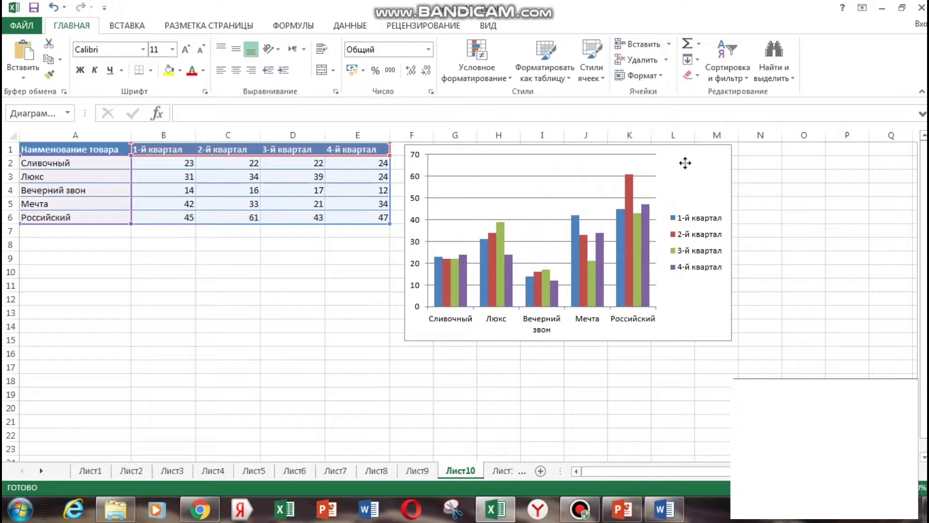
drag(685, 163, 694, 166)
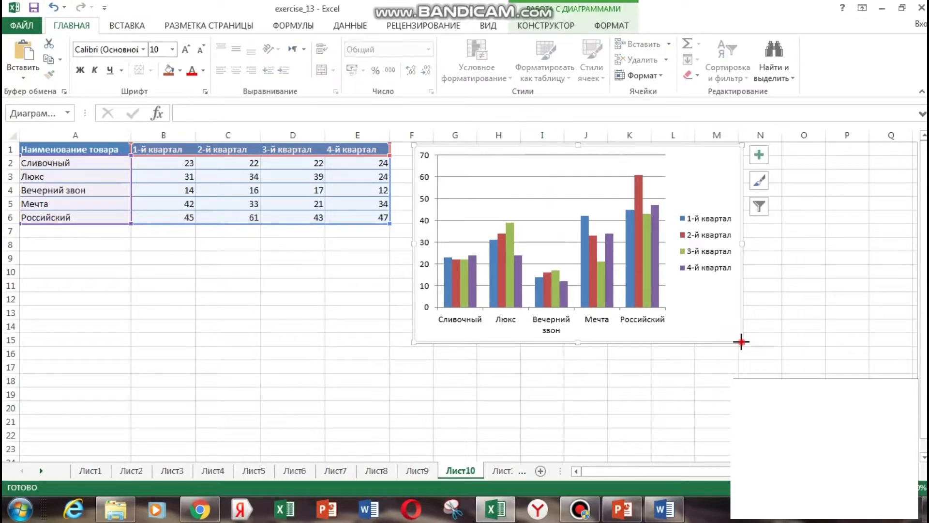
drag(740, 342, 876, 414)
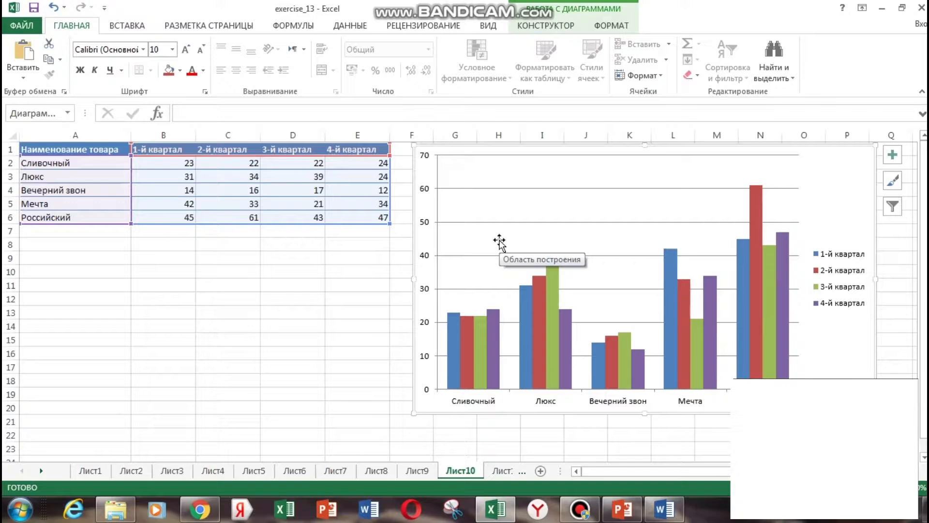
key(F12)
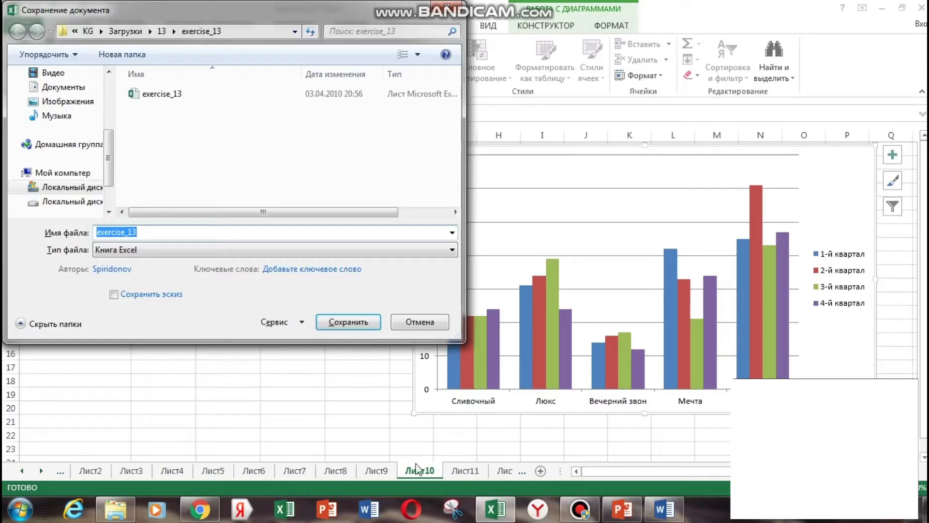
click(418, 322)
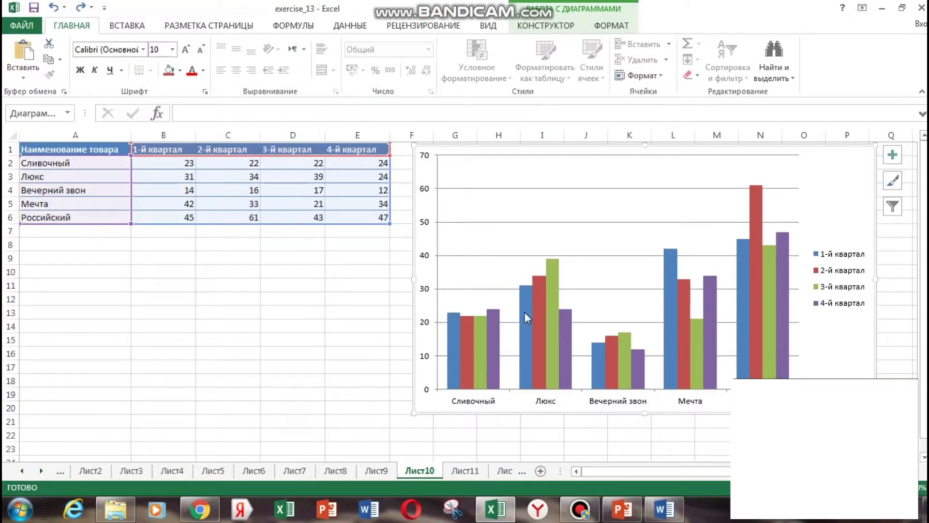
Step: On sheet Лист11, move the legend to the chart's lower-left corner and shift the plot area right to clear space for it
click(464, 470)
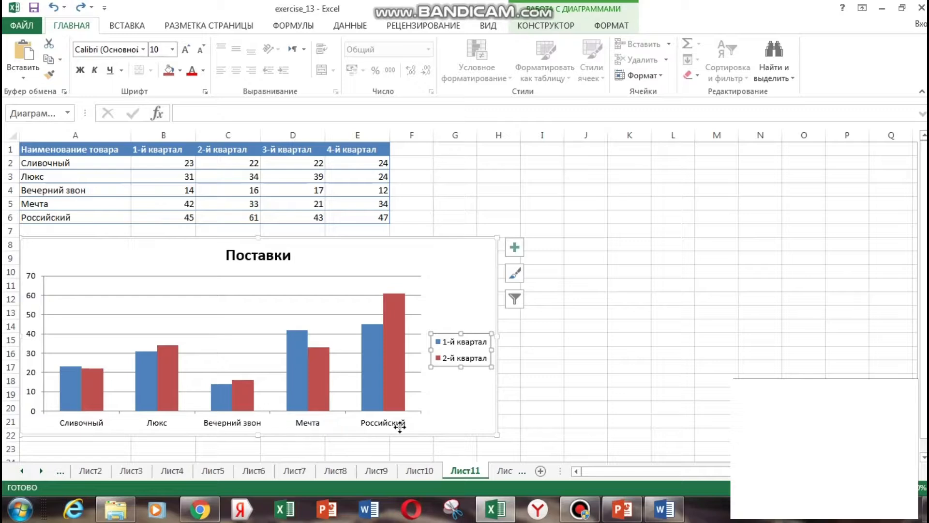
drag(399, 425, 31, 430)
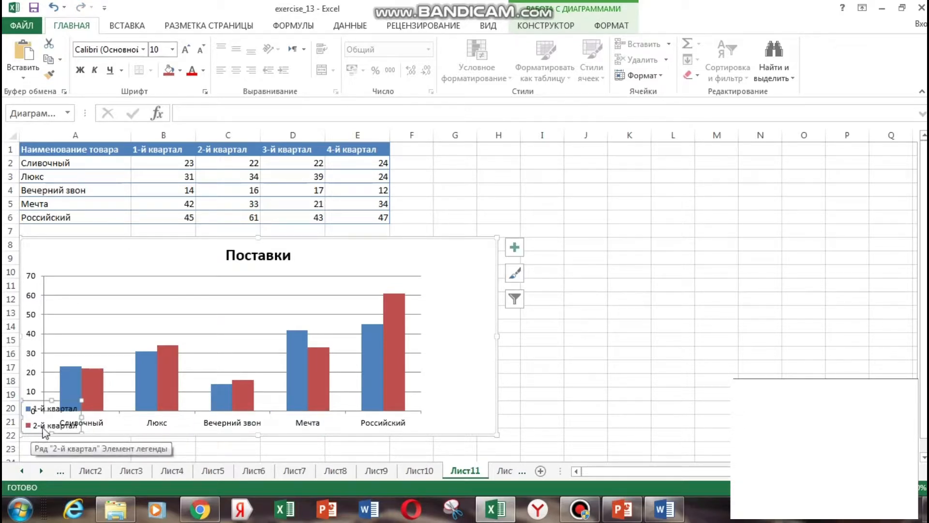
click(141, 279)
click(147, 279)
drag(156, 276, 228, 284)
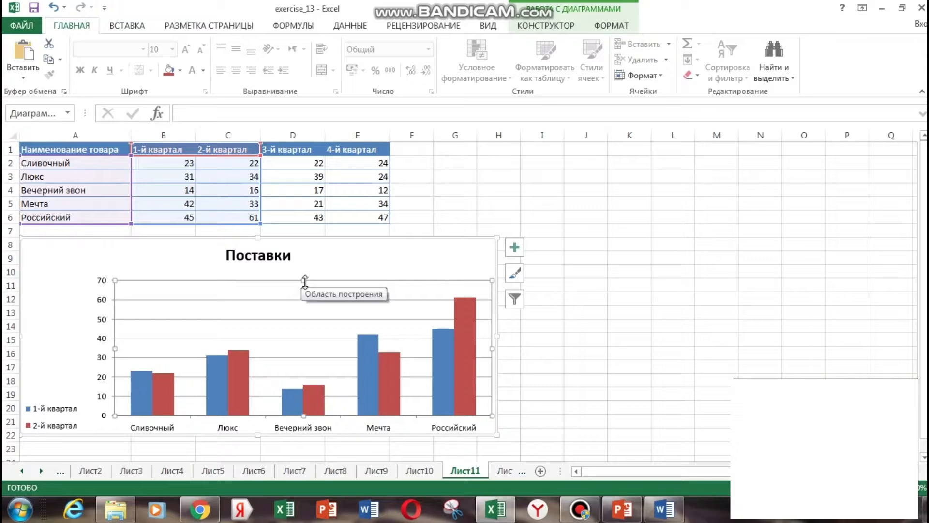
Step: Stretch the plot area of the Лист11 chart upward so its upper border nearly reaches the chart's upper edge
drag(305, 282, 305, 249)
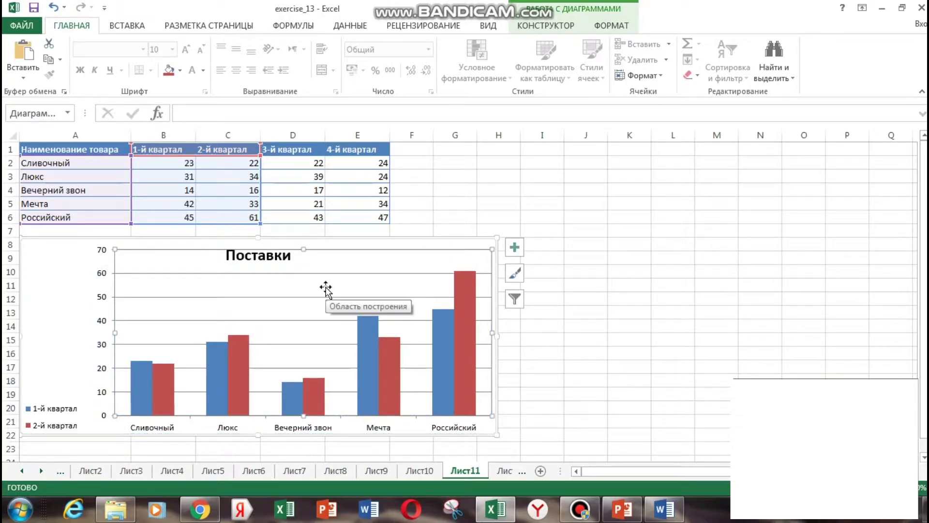
key(F12)
key(Escape)
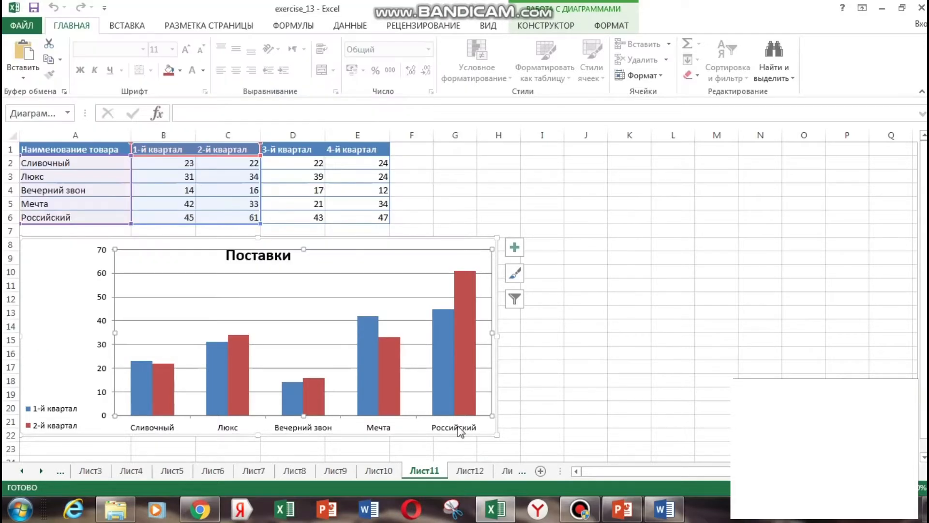
Step: Insert a new blank worksheet directly before Лист12
click(468, 474)
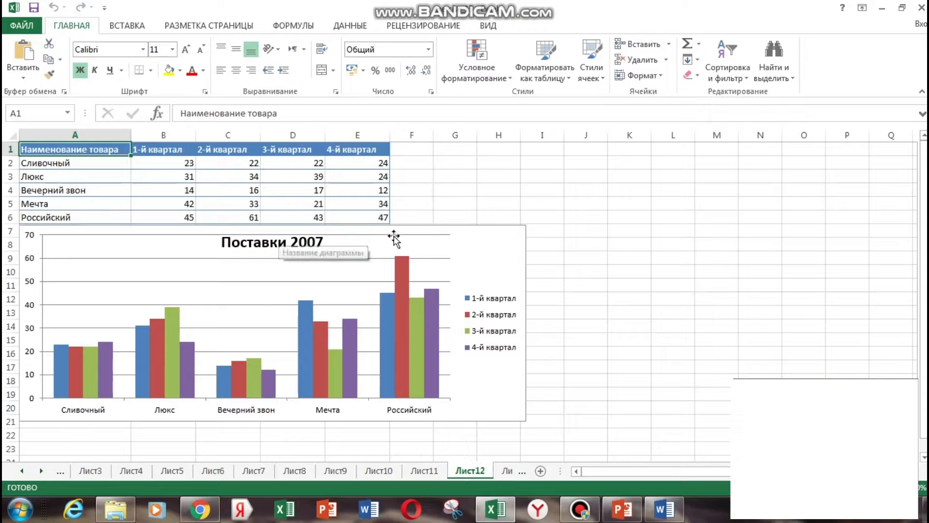
click(473, 237)
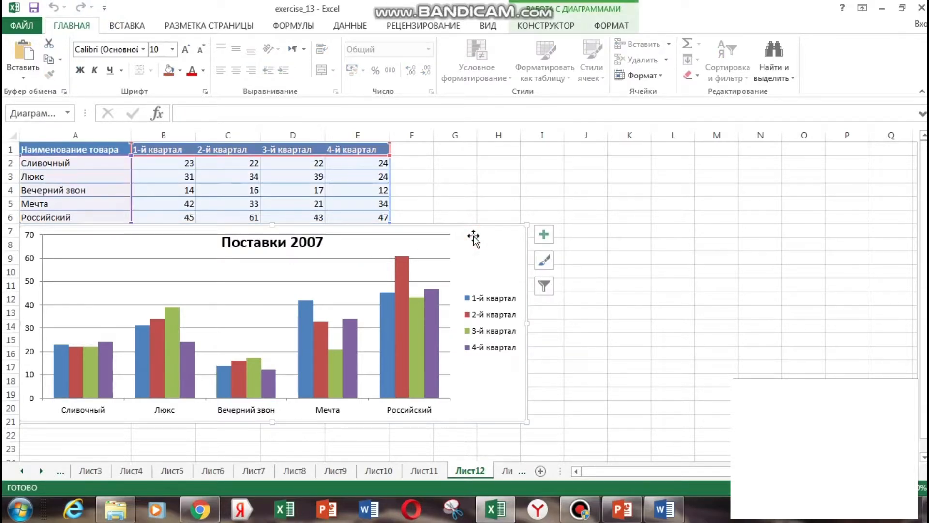
right_click(479, 471)
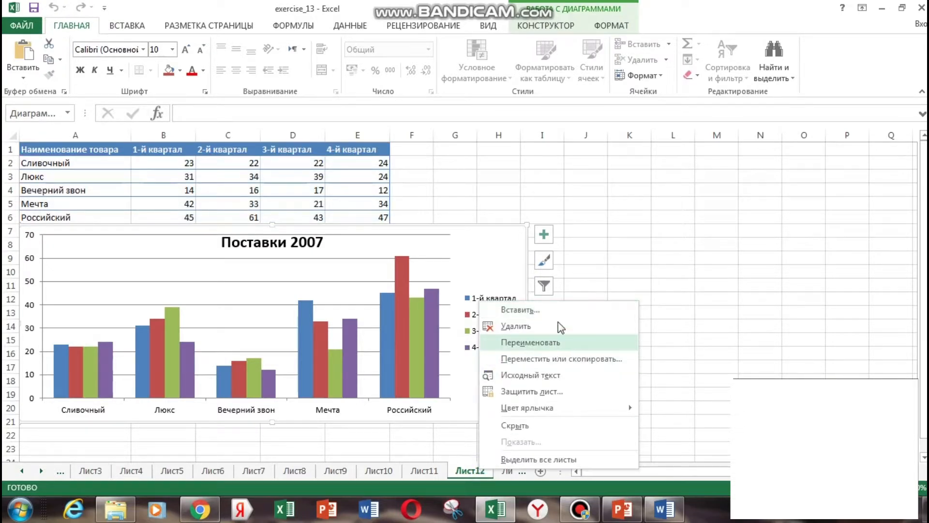
click(555, 310)
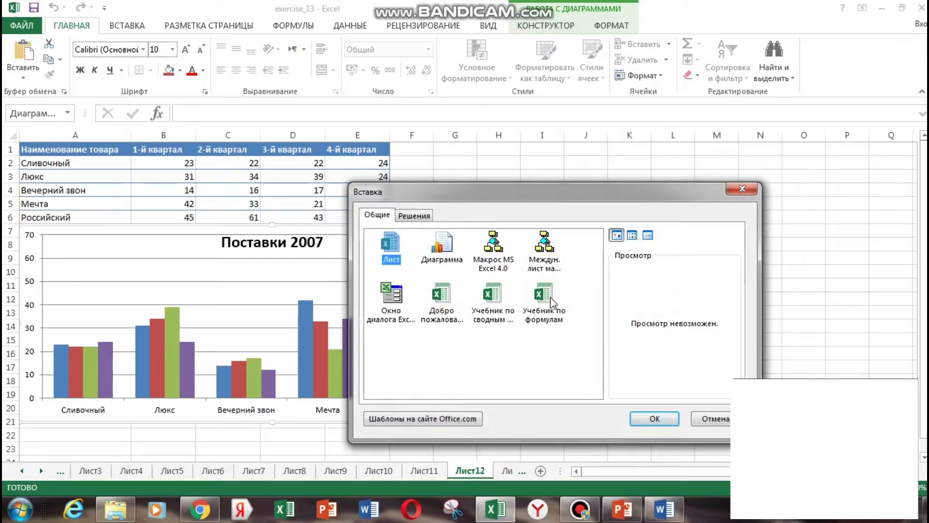
click(653, 418)
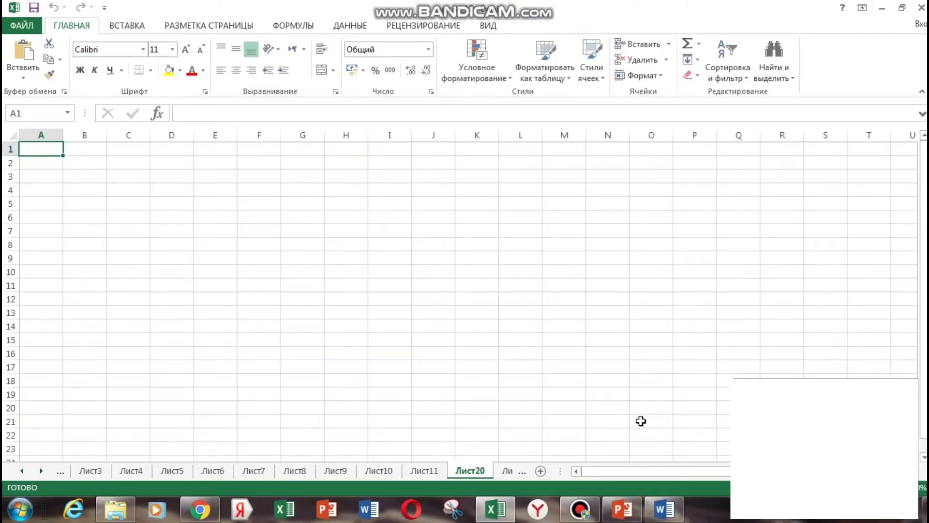
Step: Check the required sheet name in the Word exercise document and rename the newly inserted worksheet as "Поставки."
right_click(476, 474)
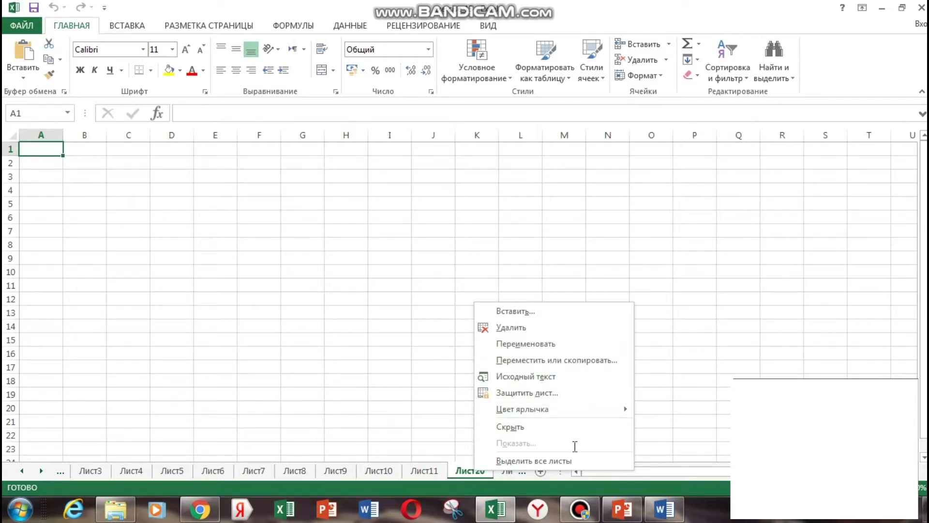
click(664, 509)
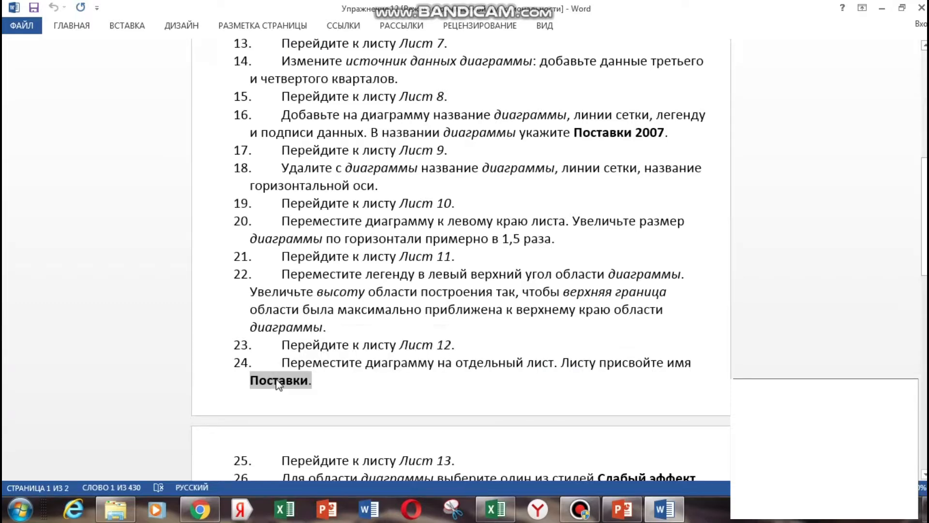
key(alt)
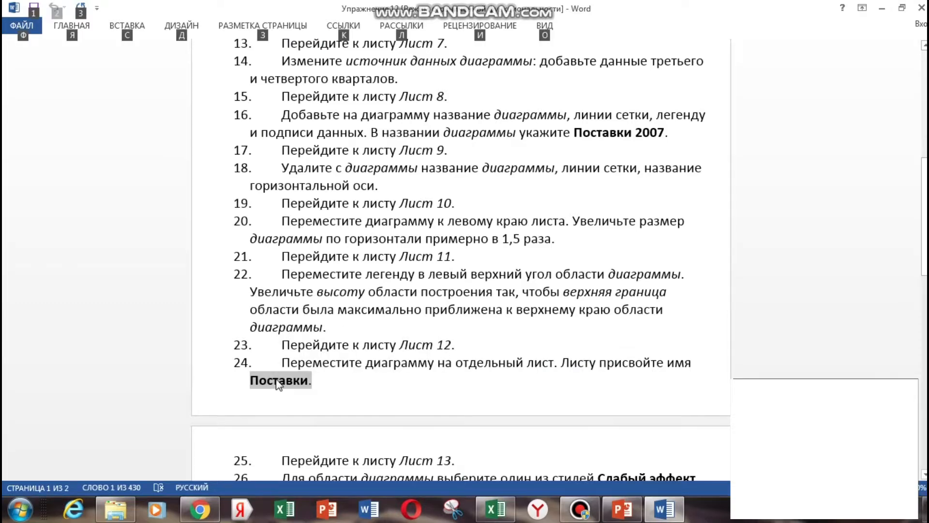
key(alt+Tab)
double_click(476, 467)
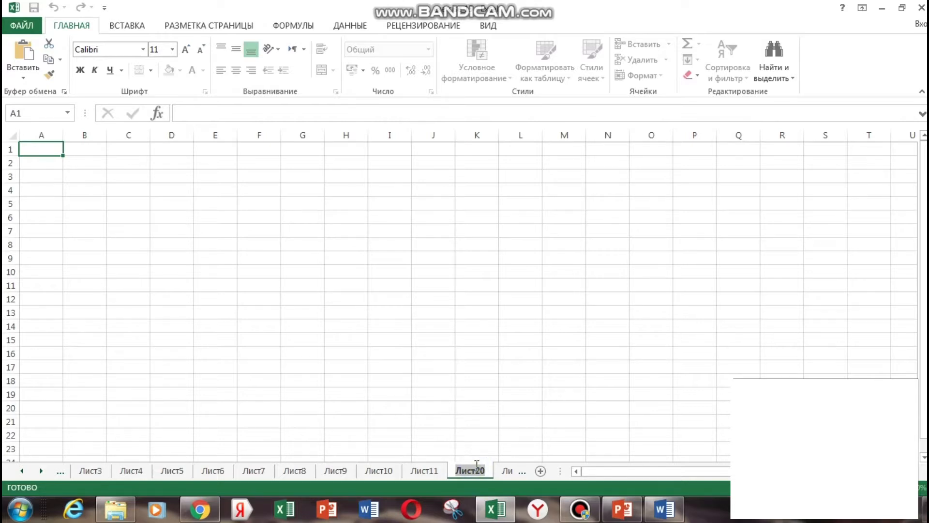
key(BackSpace)
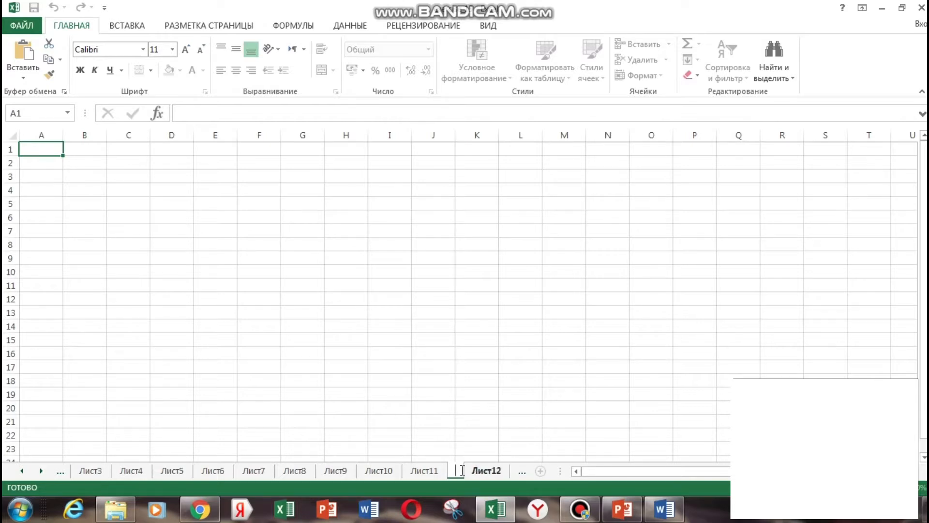
text(Поставки.)
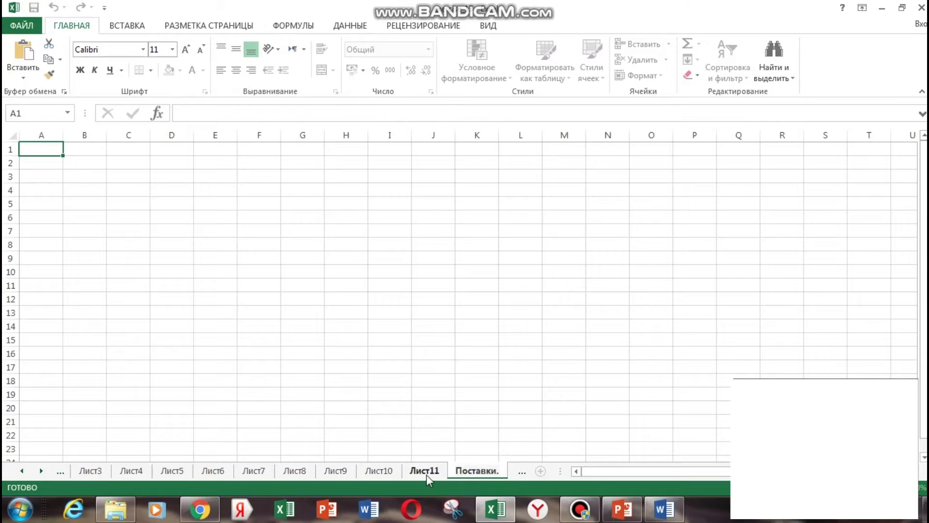
Step: Add another blank worksheet directly after the Поставки. sheet
click(426, 472)
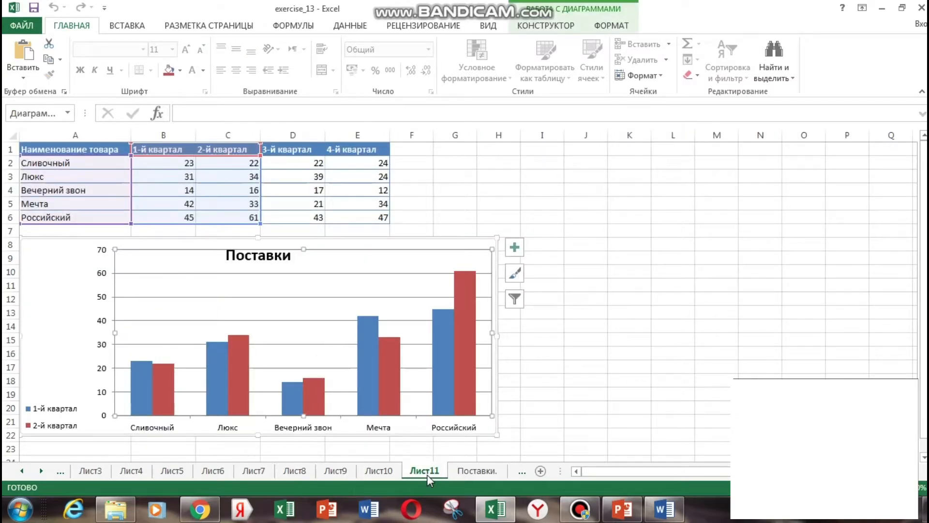
click(474, 470)
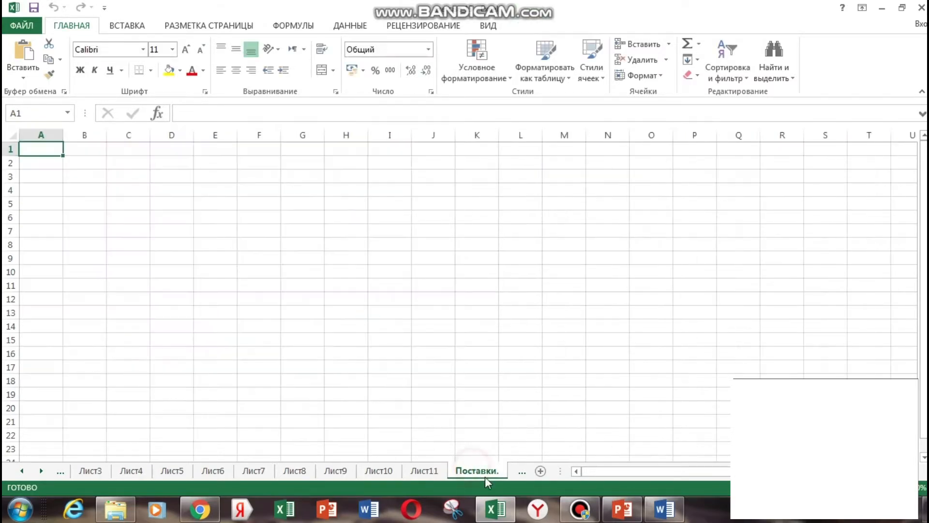
click(541, 472)
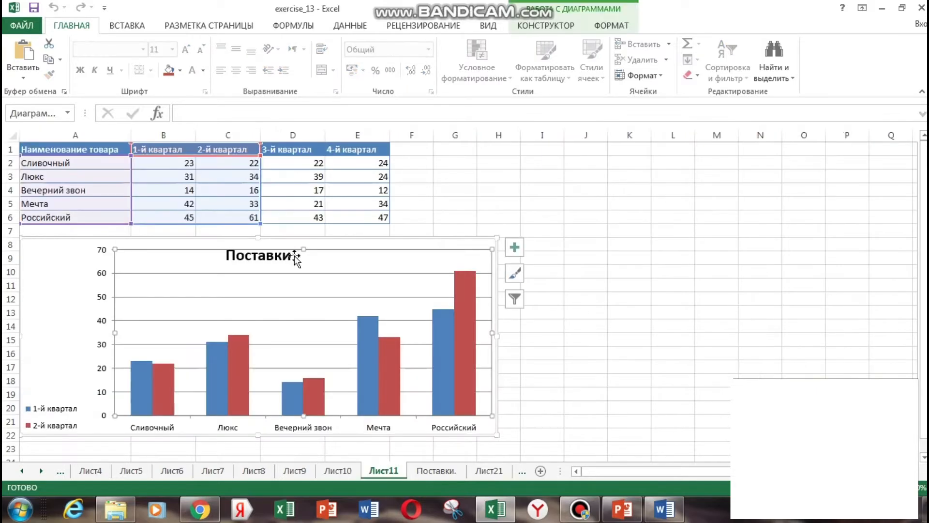
Step: Remove the Поставки column chart from Лист11 and switch to the Поставки. sheet
click(293, 252)
click(334, 243)
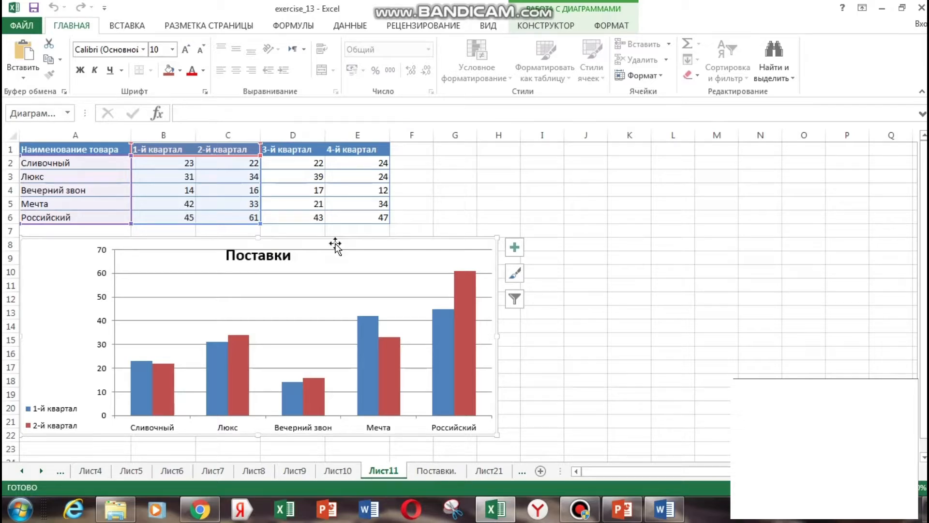
key(Delete)
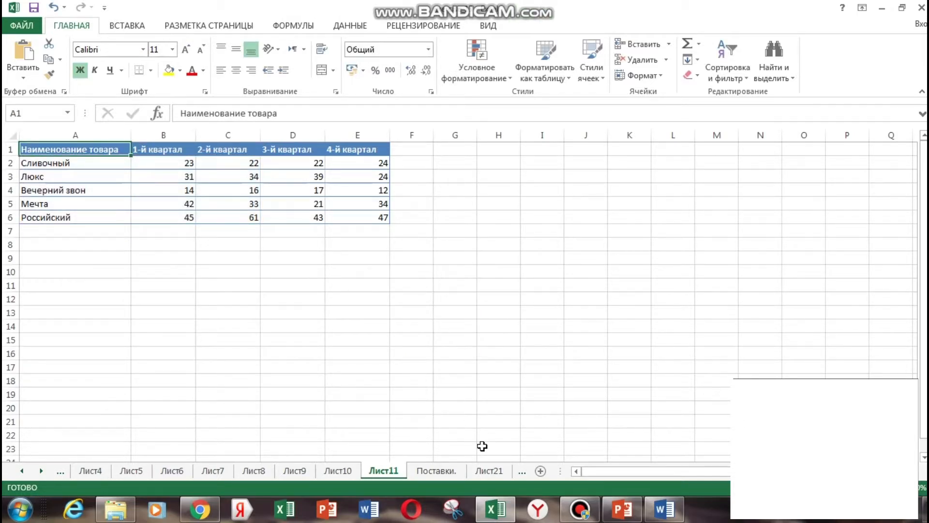
click(447, 472)
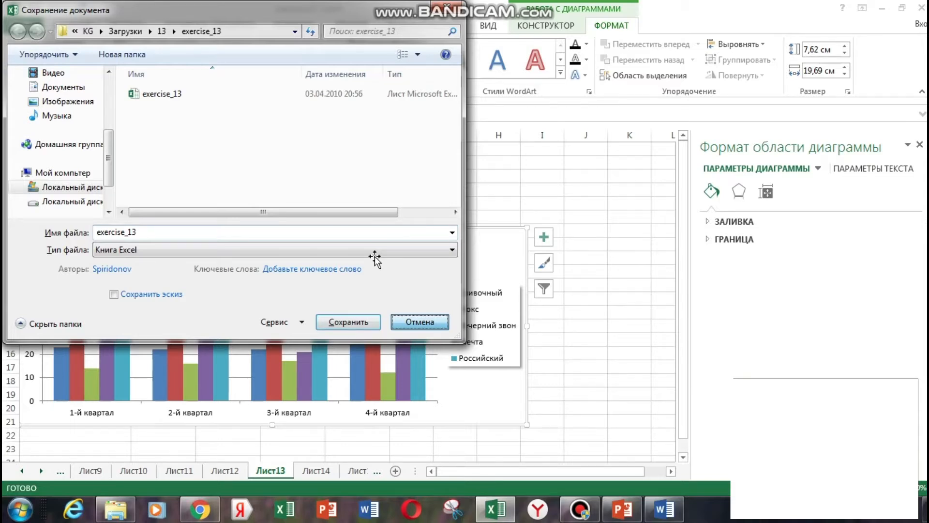
Step: Apply the fourth chart style, with a gray gradient background and data labels, to the Поставки 2007 chart on Лист13
key(Escape)
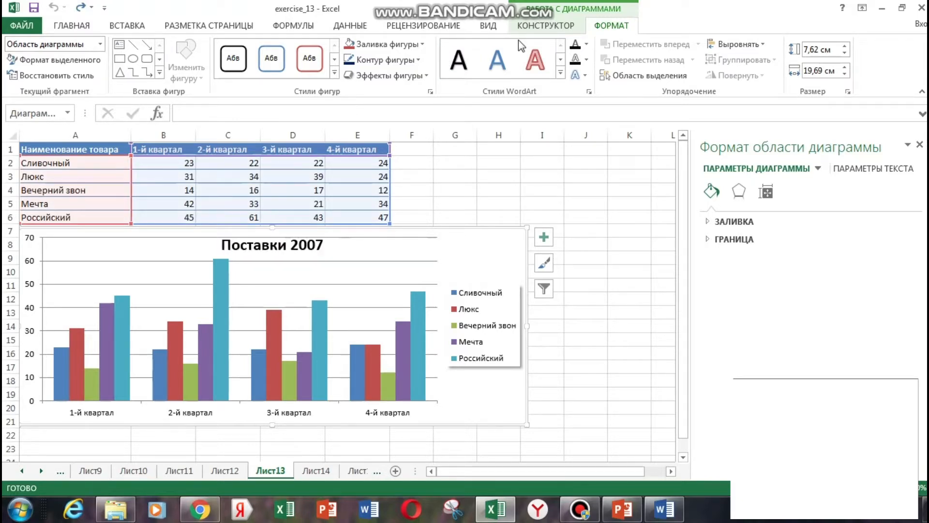
click(559, 27)
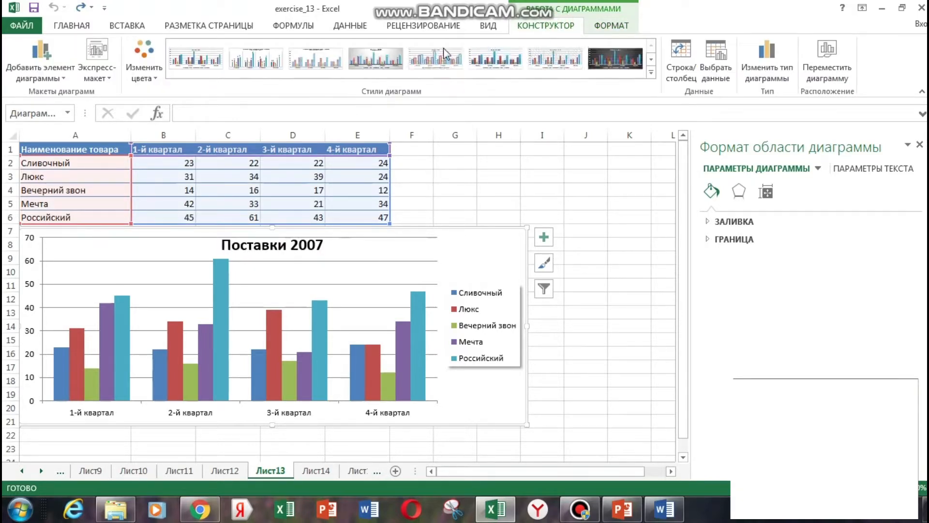
click(363, 57)
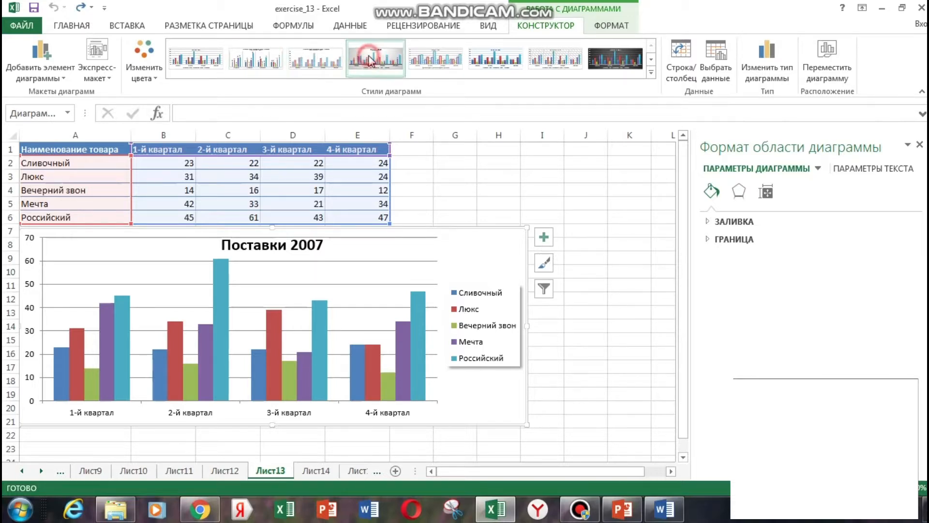
mouse_move(506, 324)
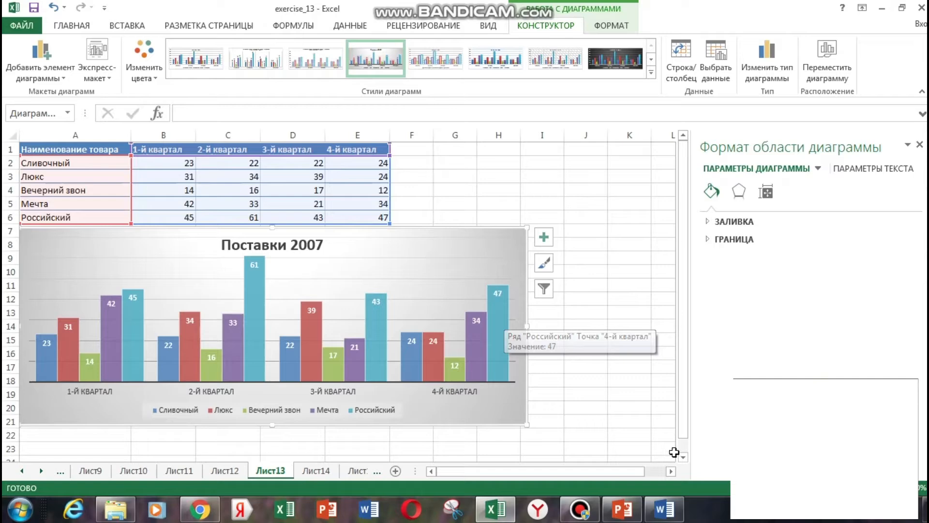
Step: Fill the plot area of the Поставки 2007 chart with the blue theme color
click(670, 515)
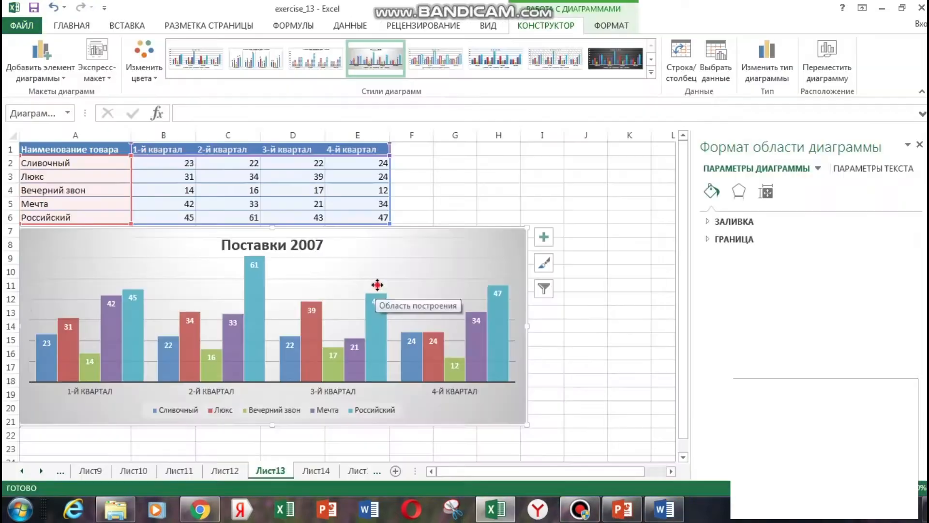
click(375, 287)
right_click(410, 270)
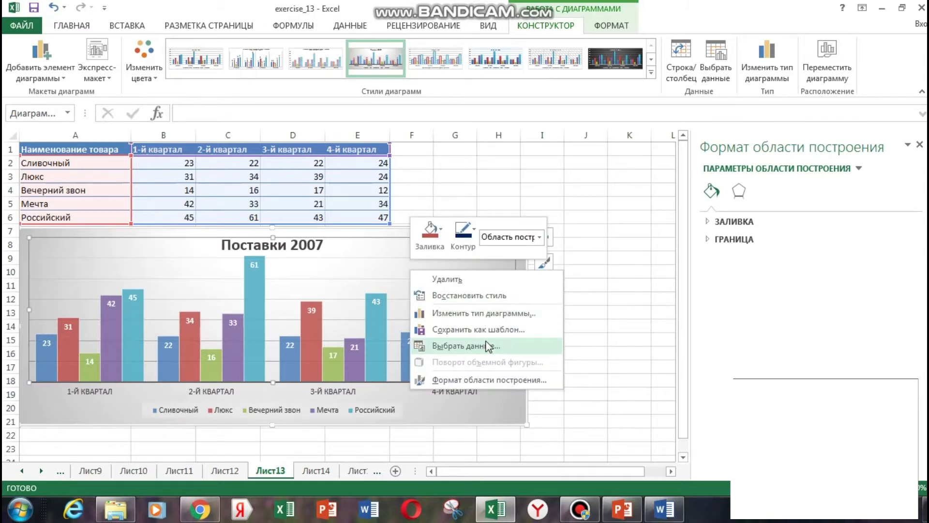
click(430, 235)
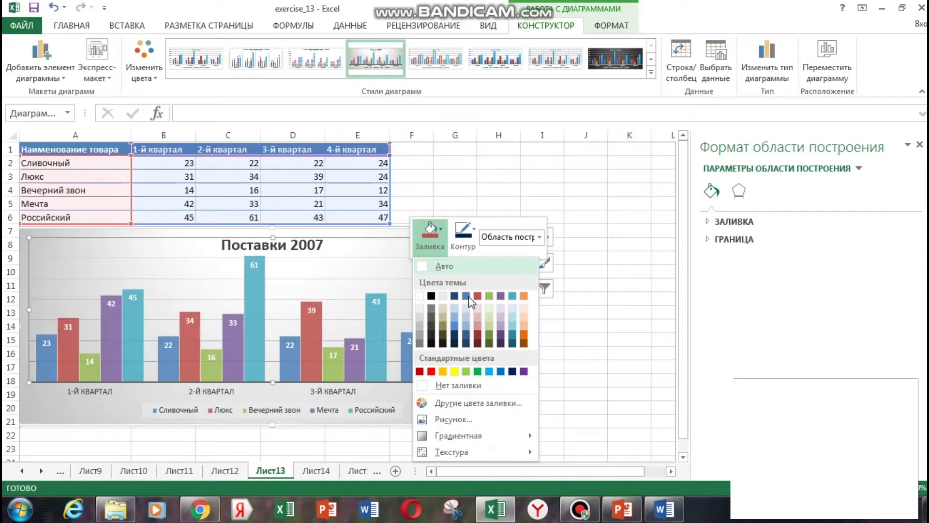
click(466, 296)
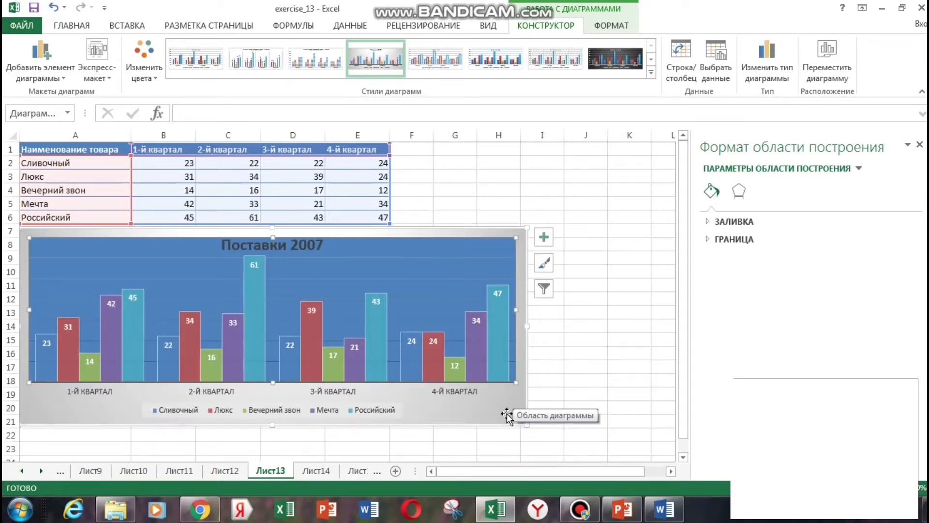
Step: Check the legend requirements in the Word exercise document and set the Лист13 chart's legend text to 12 pt in dark blue
click(664, 509)
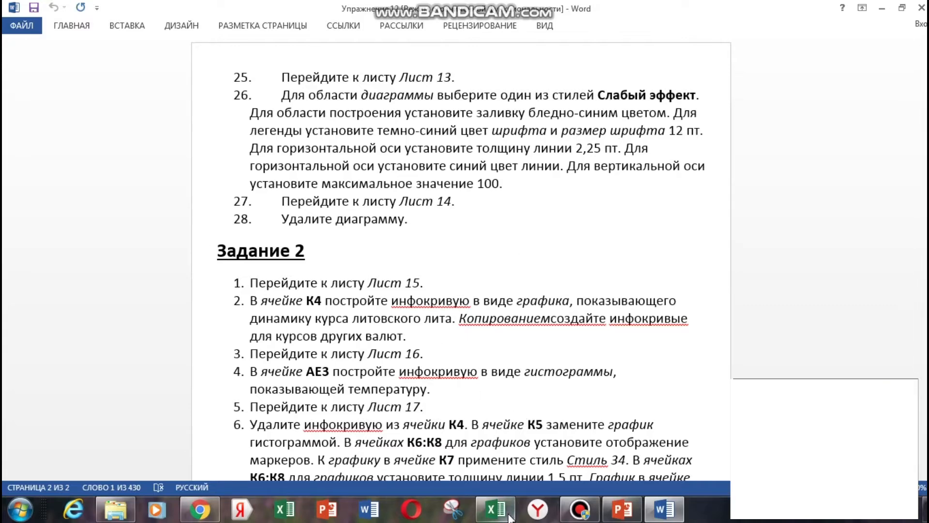
click(494, 509)
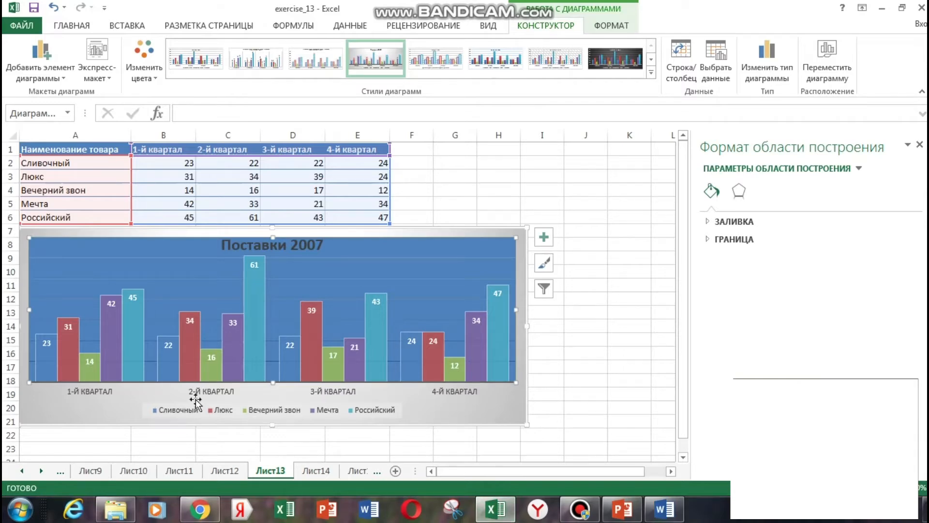
click(154, 414)
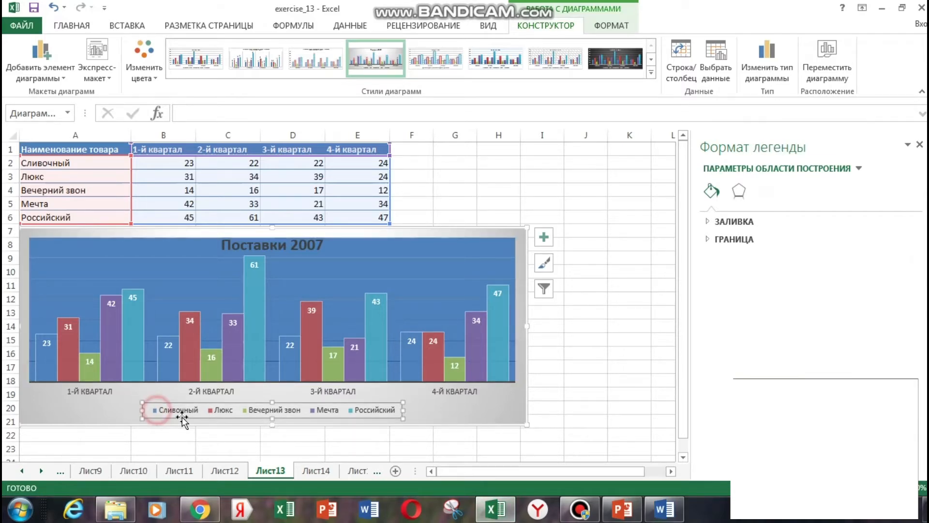
right_click(382, 412)
click(433, 336)
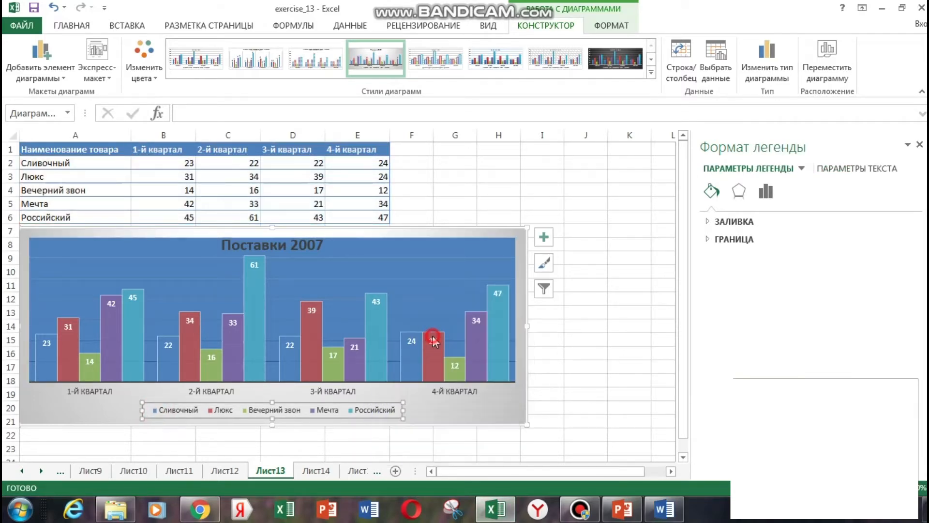
click(602, 185)
text(12)
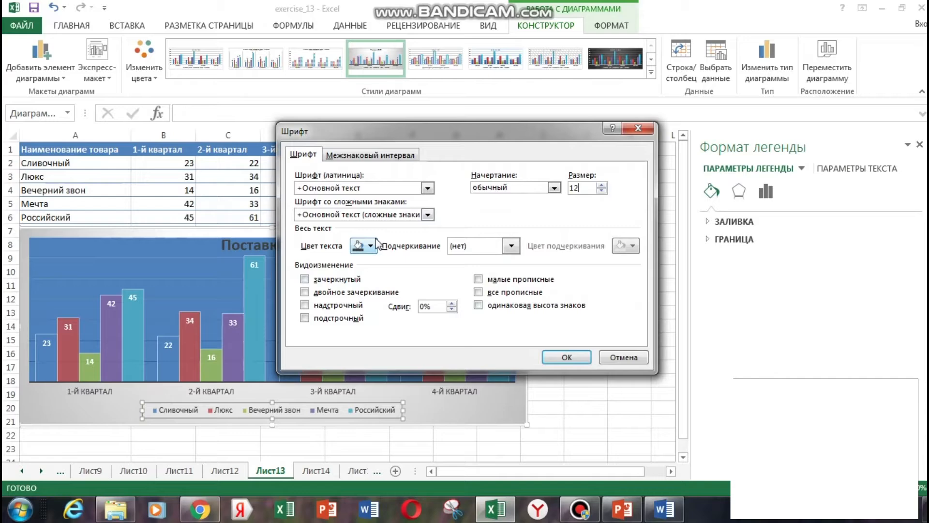
click(448, 366)
click(569, 354)
click(461, 408)
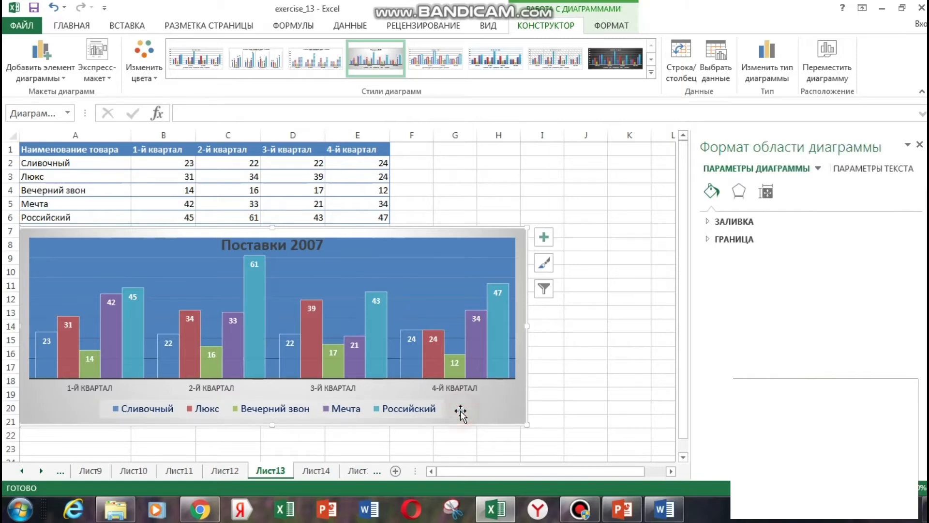
Step: Check the axis requirements in the Word exercise document, then expand the character spacing of the Лист13 chart's text by 2,5 pt
click(661, 512)
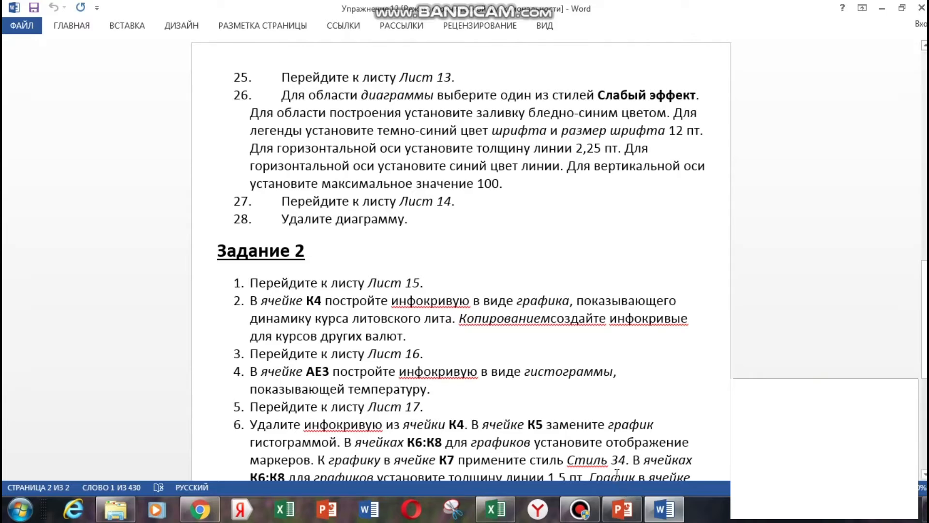
click(495, 508)
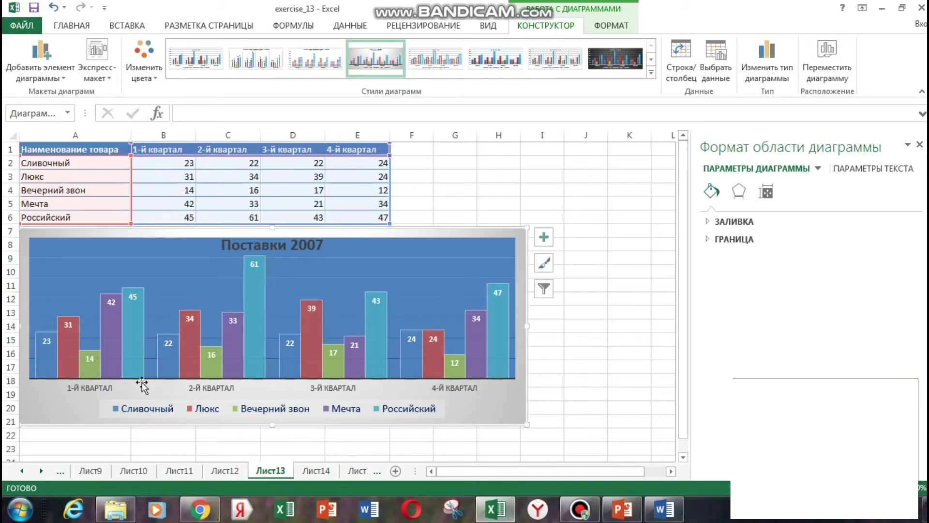
click(467, 387)
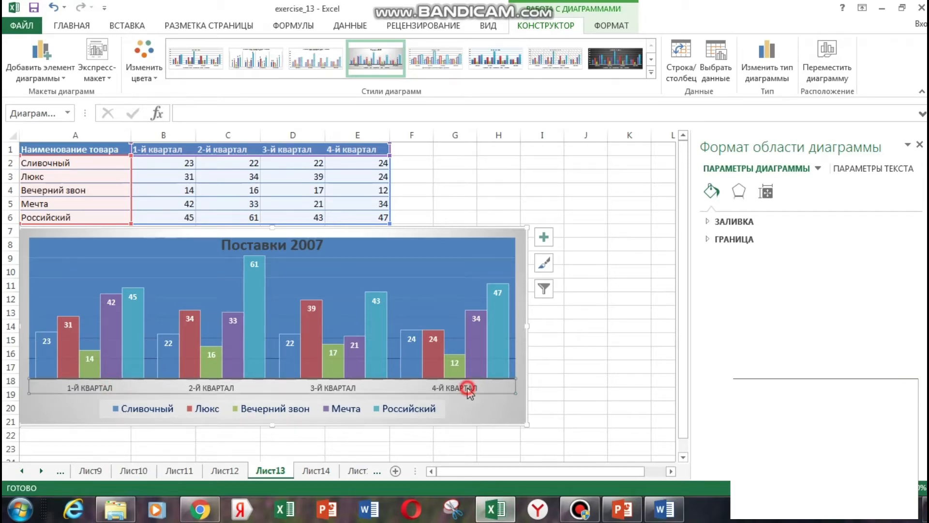
right_click(497, 386)
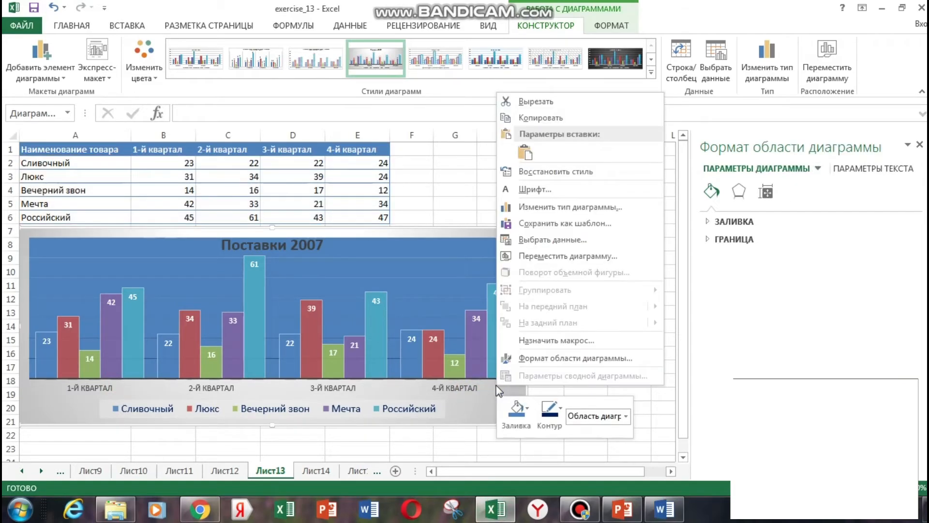
click(551, 194)
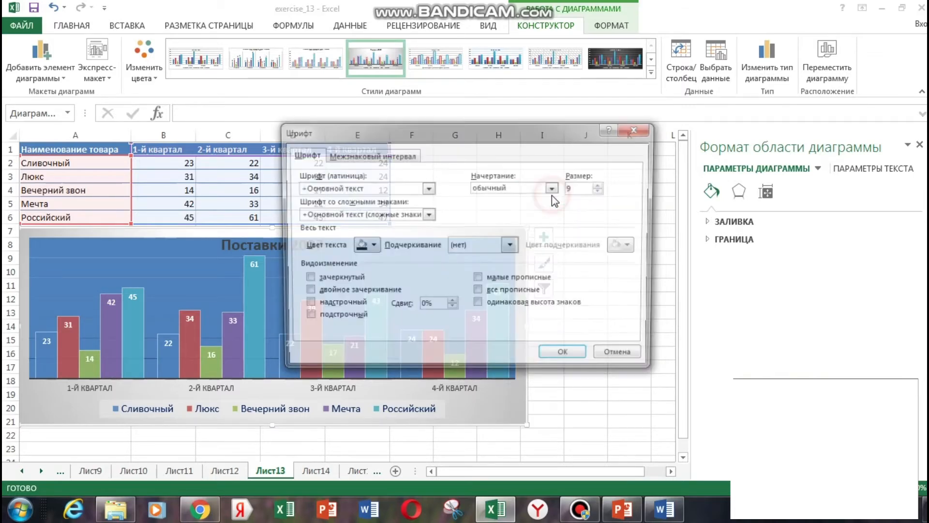
click(345, 154)
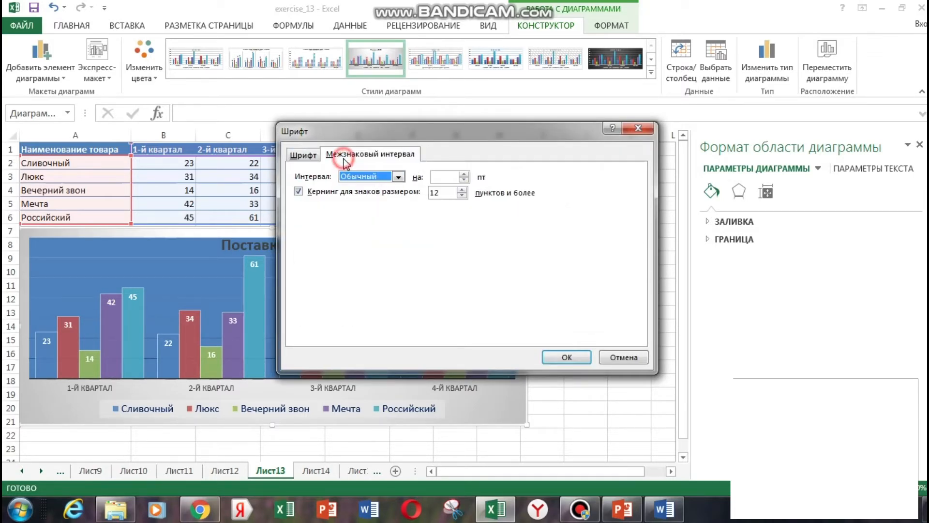
click(440, 179)
text(2,5)
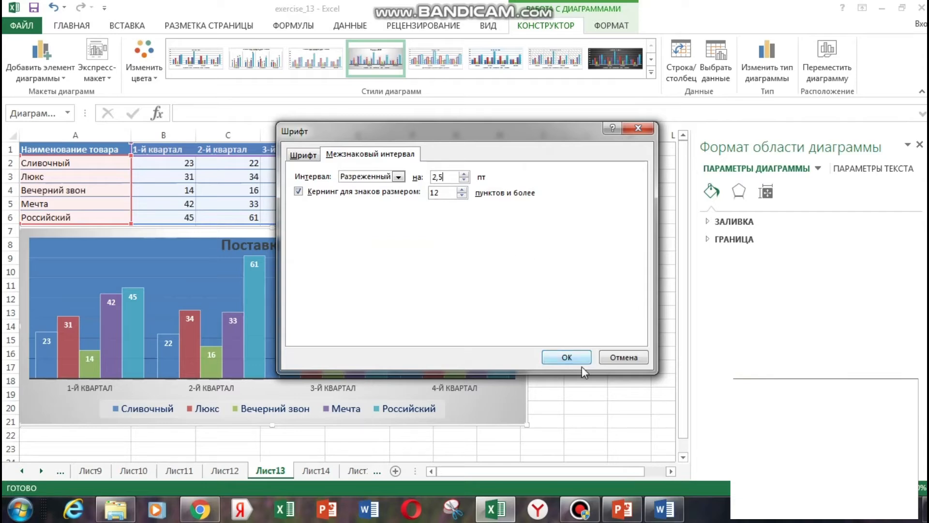
click(566, 357)
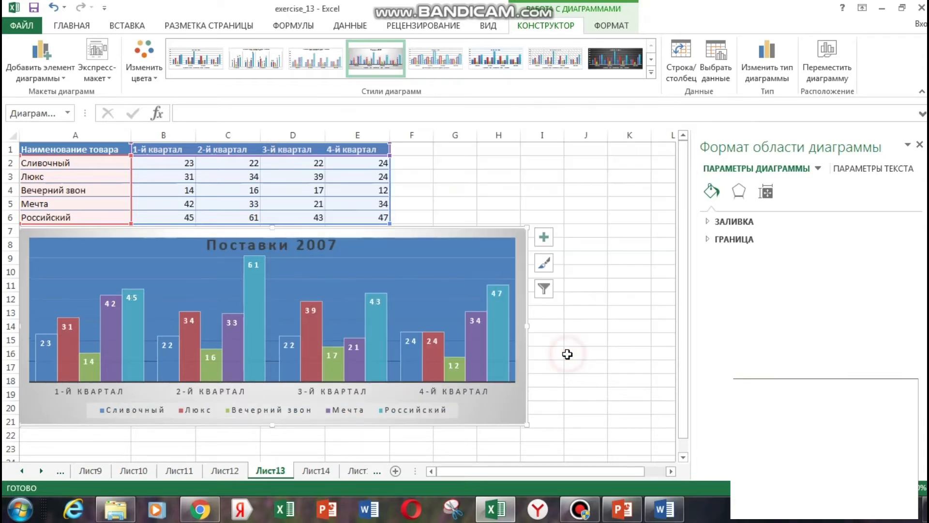
Step: Check the axis line color requirement in the Word exercise document and set the horizontal axis line of the Лист13 chart to blue
click(481, 395)
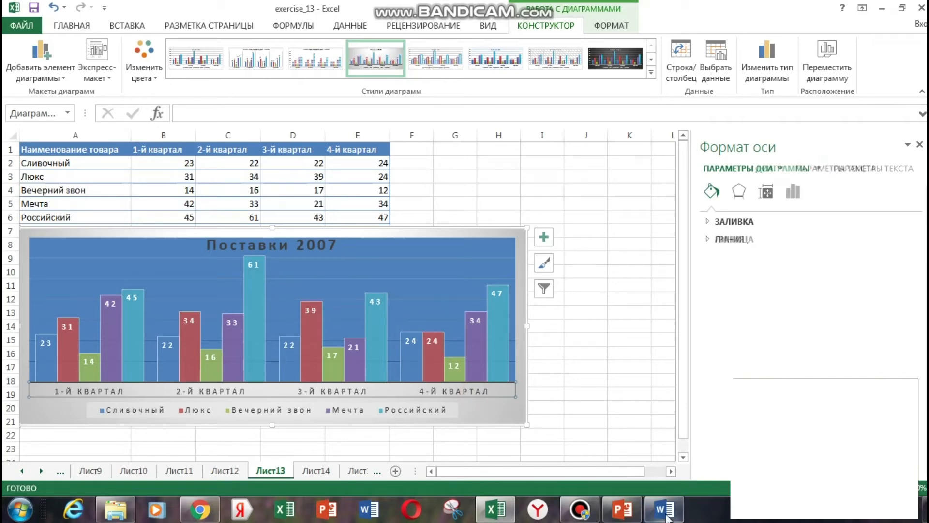
click(665, 509)
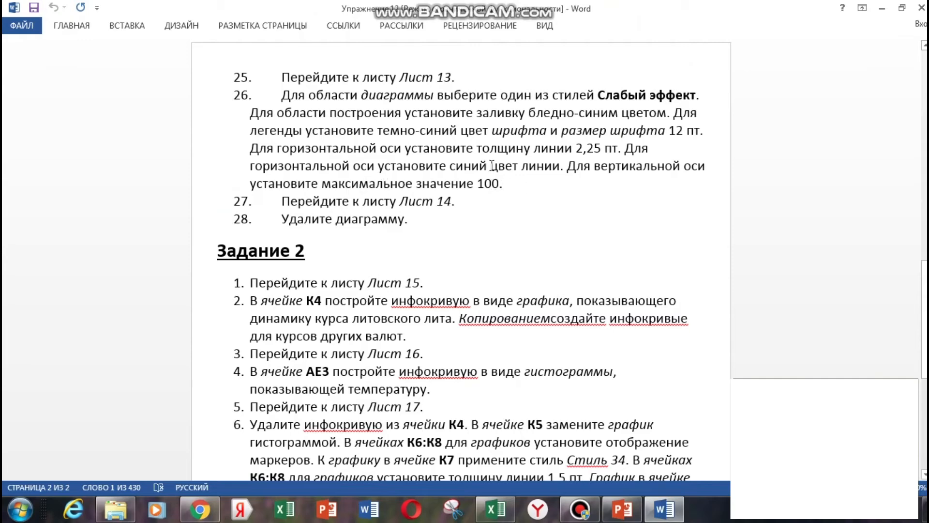
click(505, 513)
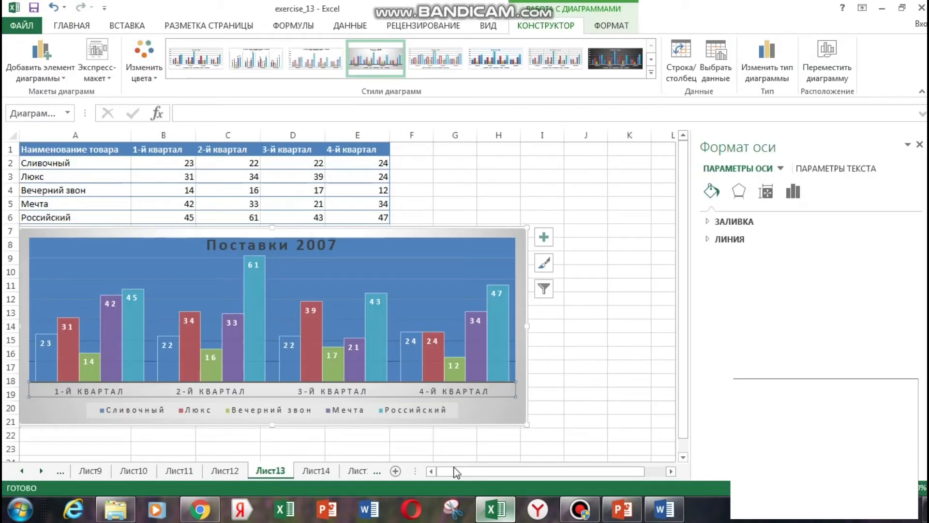
right_click(445, 391)
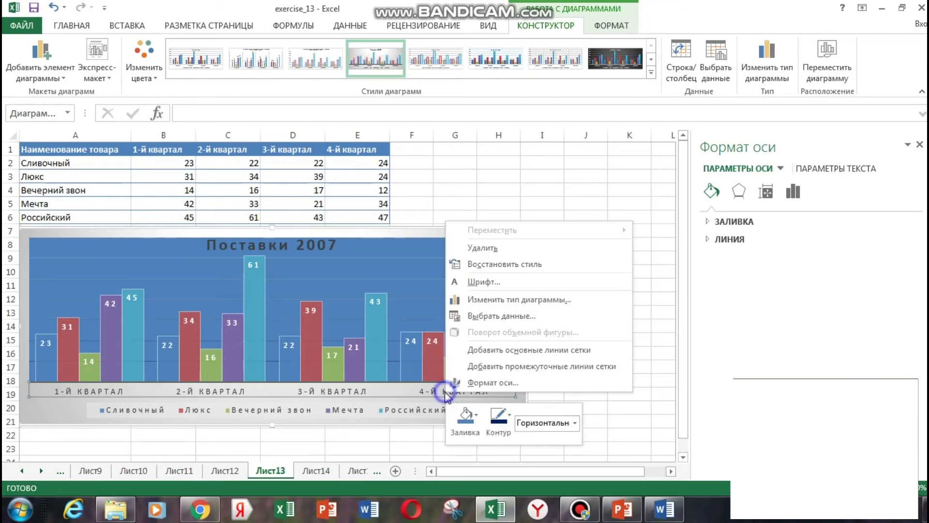
click(499, 417)
click(575, 332)
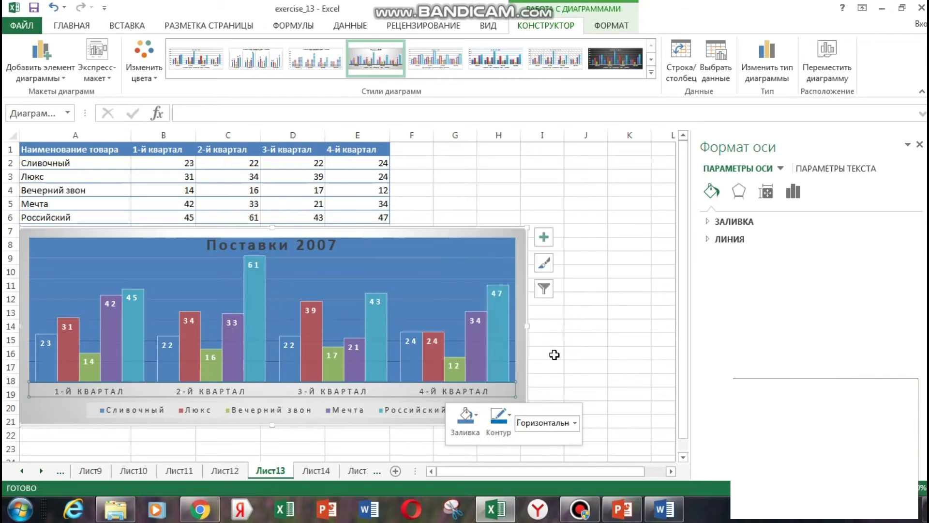
Step: Set the outline of the Поставки 2007 chart area to dark blue
right_click(500, 390)
right_click(501, 396)
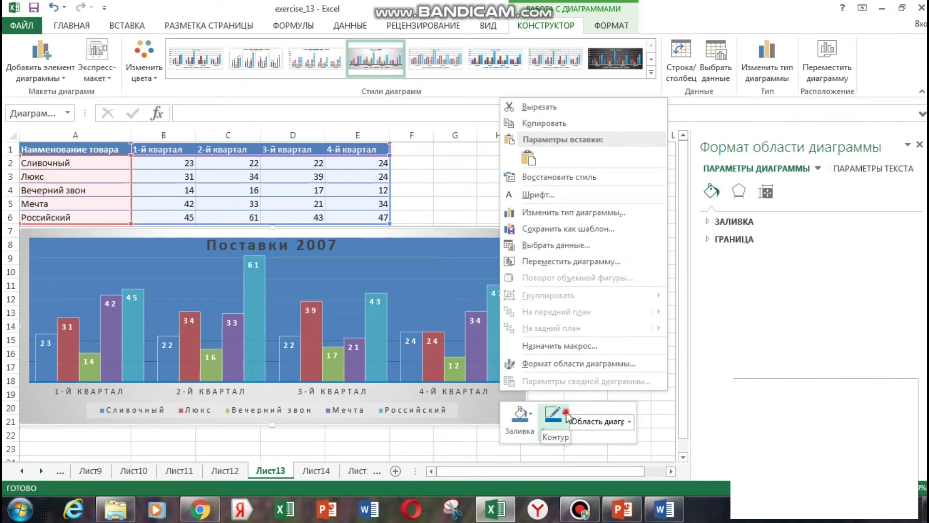
click(564, 412)
click(637, 329)
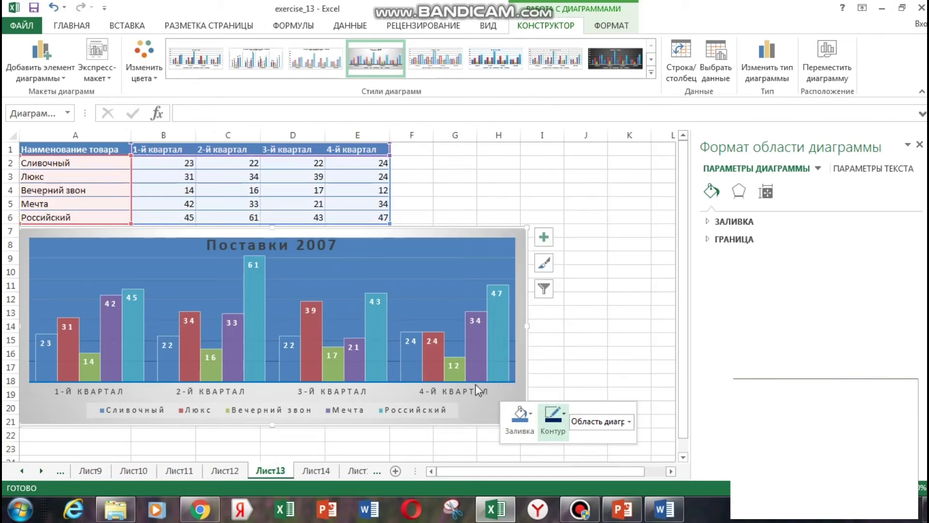
Step: Review the remaining chart instructions in the Word exercise document, then return to the Excel workbook and dismiss its save dialog without saving
key(alt+Tab)
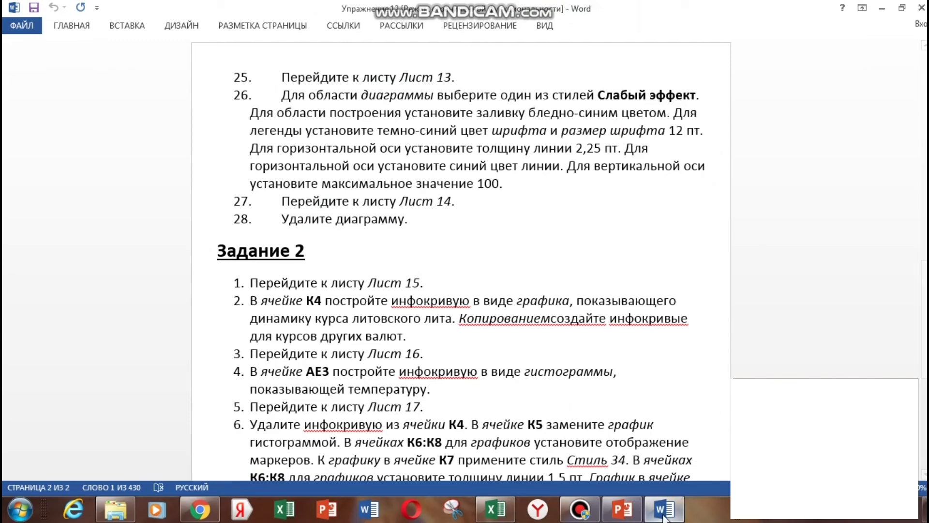
click(503, 513)
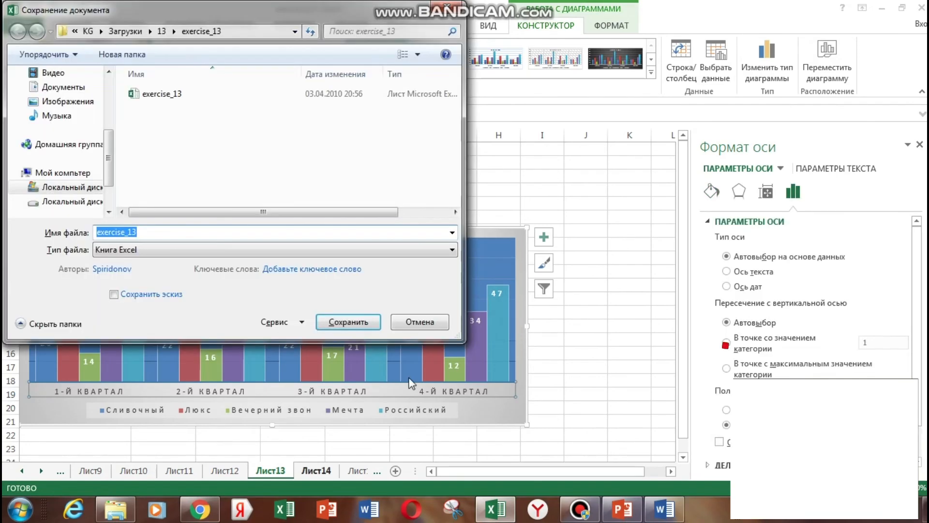
click(425, 325)
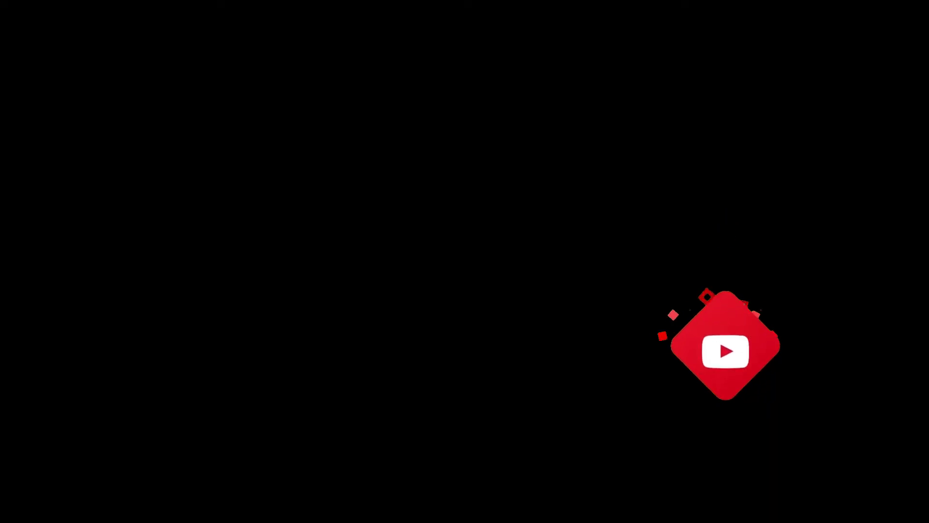